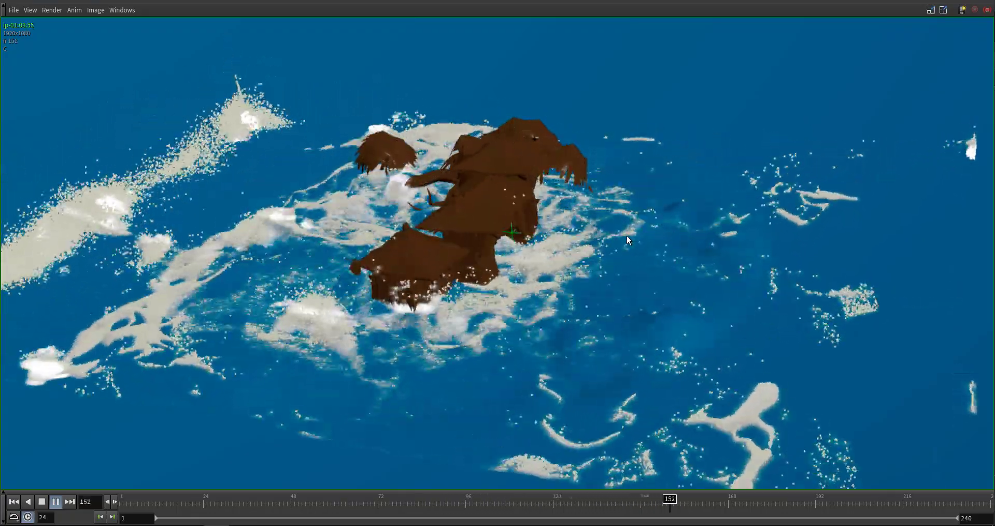
- Stop playback of the ocean and whitewater flipbook around the floating hut
click(42, 502)
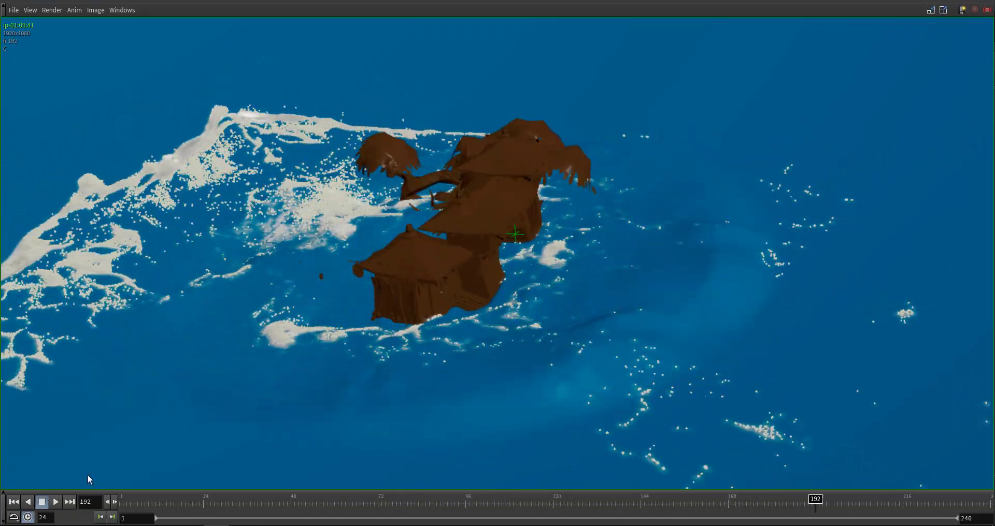
- Close the flipbook, restore the multi-pane layout and frame the wavetank, whitewater, light and camera nodes
click(941, 1)
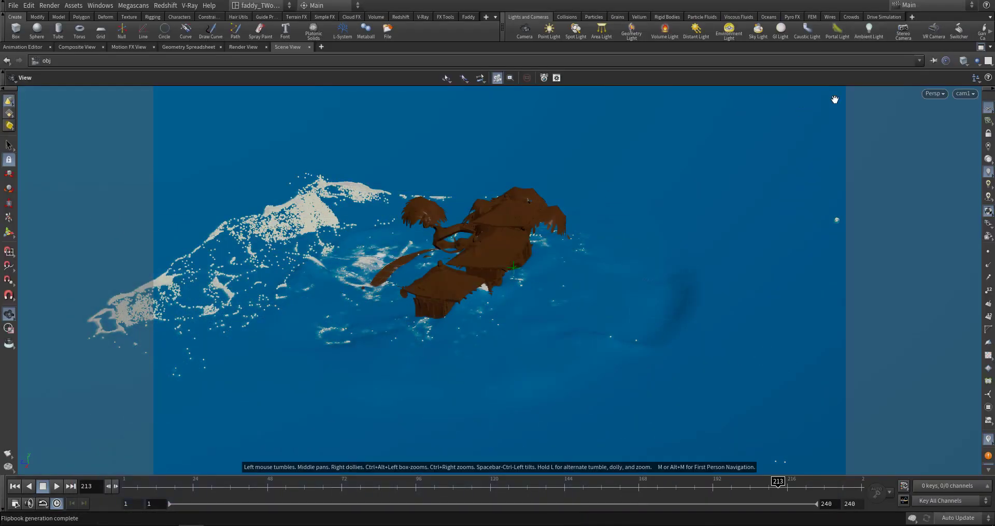
click(981, 47)
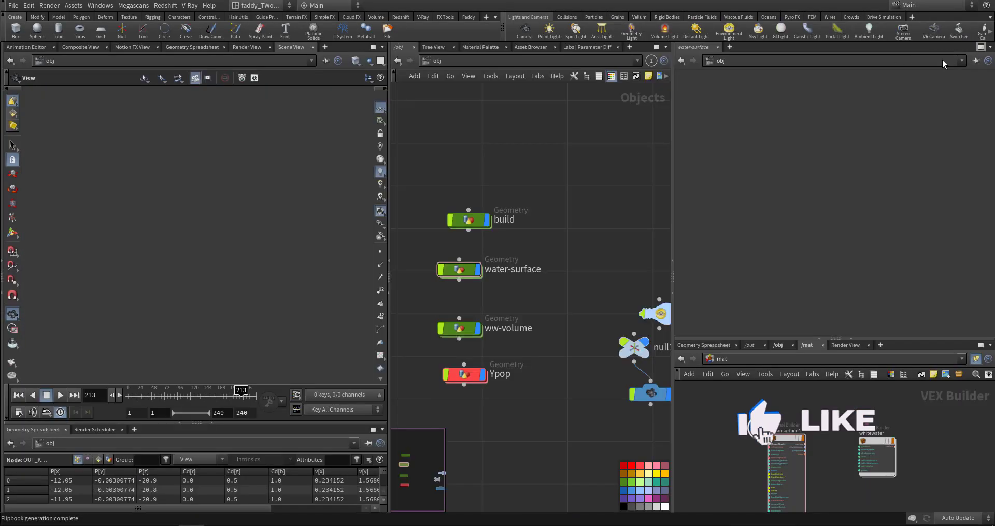
middle_drag(599, 166, 601, 174)
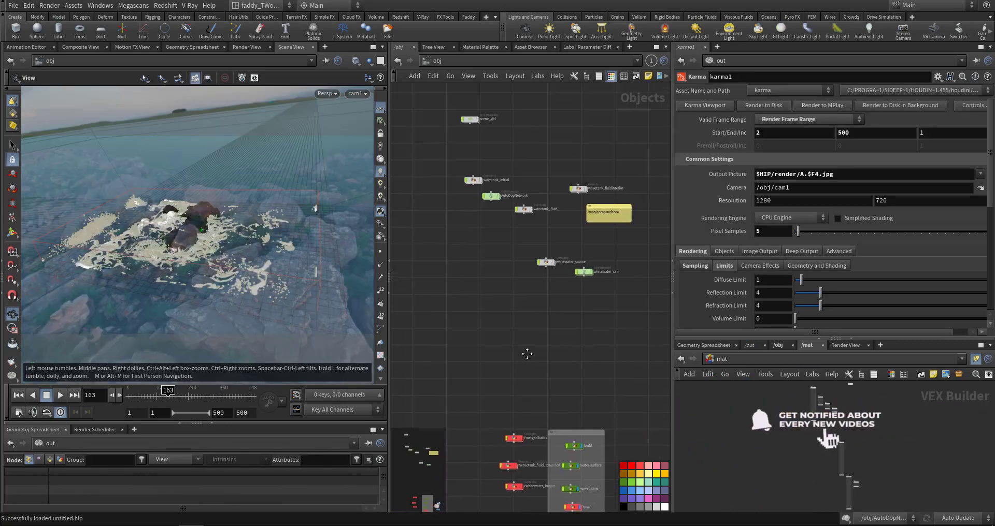
middle_drag(483, 322, 502, 380)
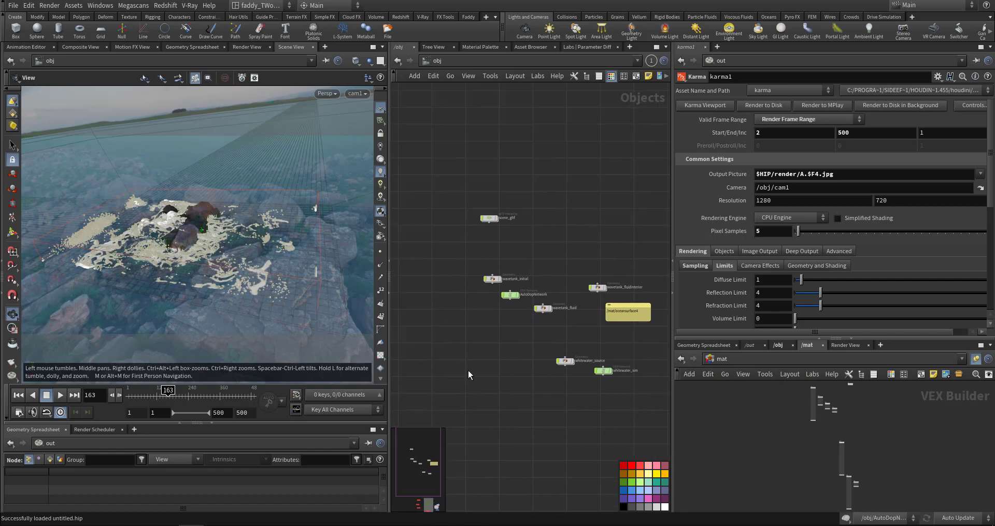
scroll(440, 229, up, 3)
middle_drag(595, 271, 543, 214)
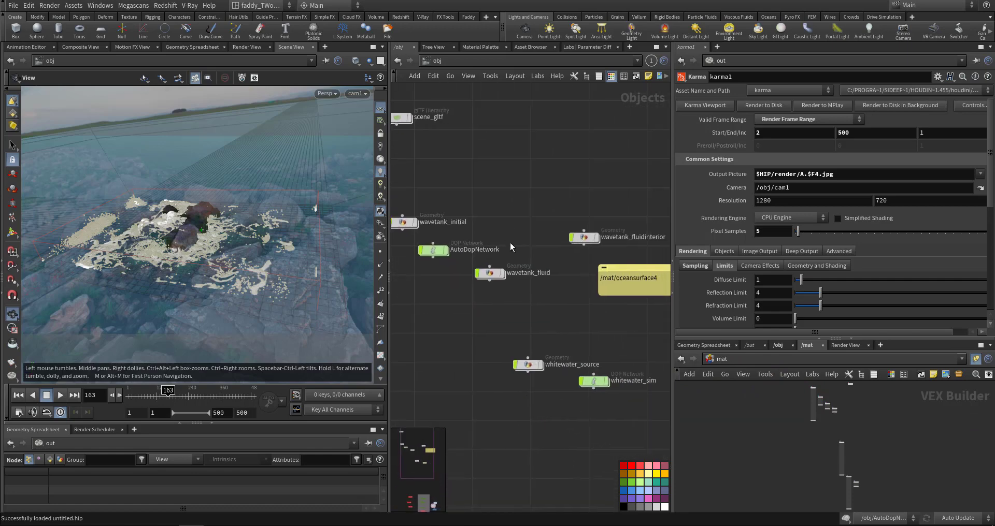
scroll(518, 259, down, 10)
middle_drag(512, 303, 483, 181)
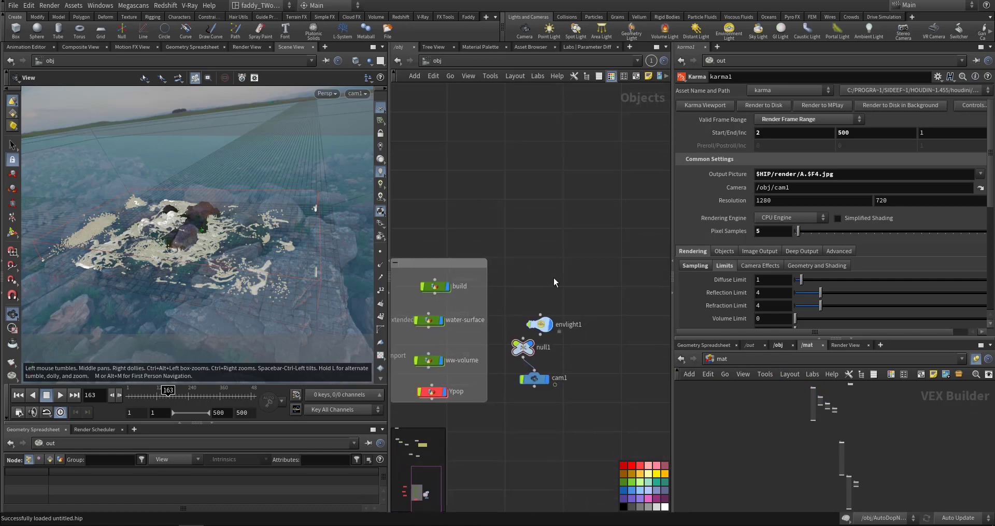
- Review envlight1's HDRI map and cam1's 35 mm camera parameters
click(548, 321)
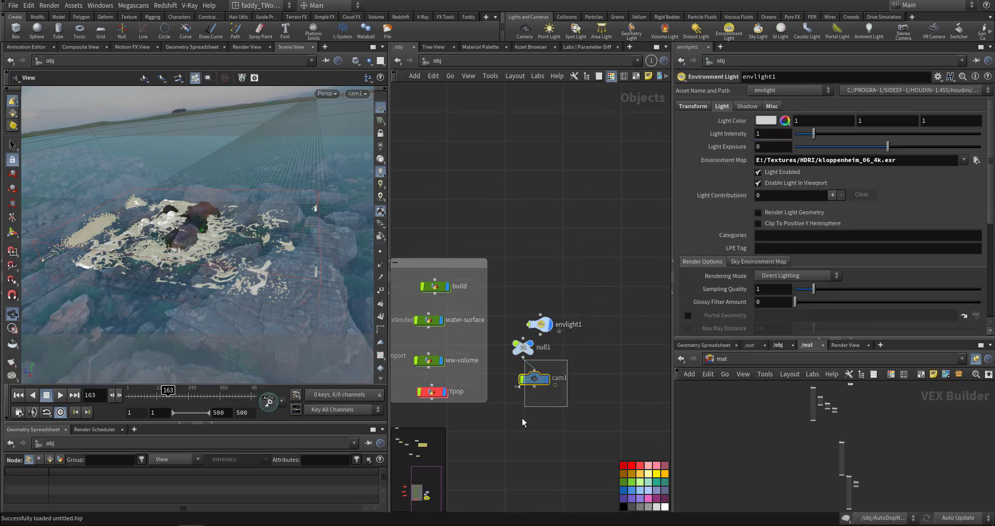
drag(567, 360, 523, 422)
scroll(513, 362, up, 5)
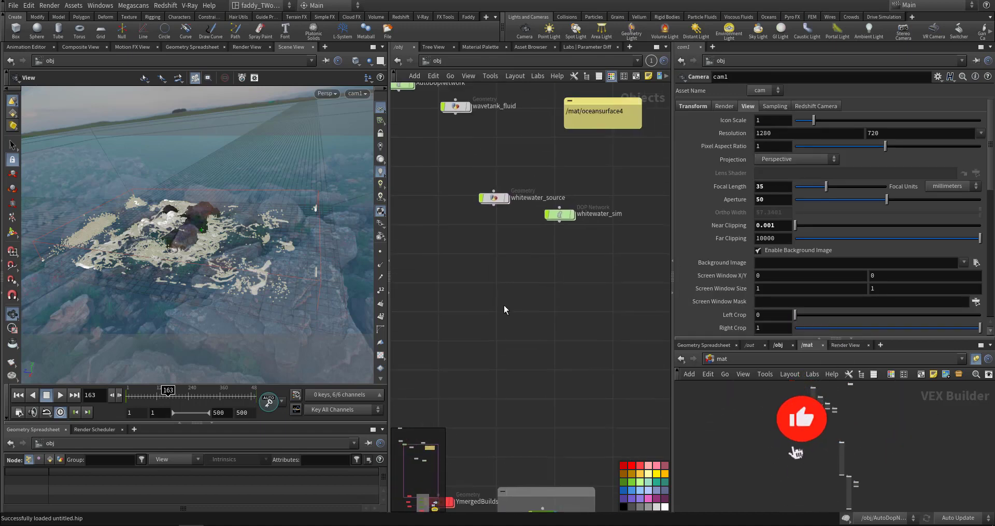
mouse_move(431, 244)
middle_down()
mouse_move(487, 241)
mouse_move(506, 252)
middle_up()
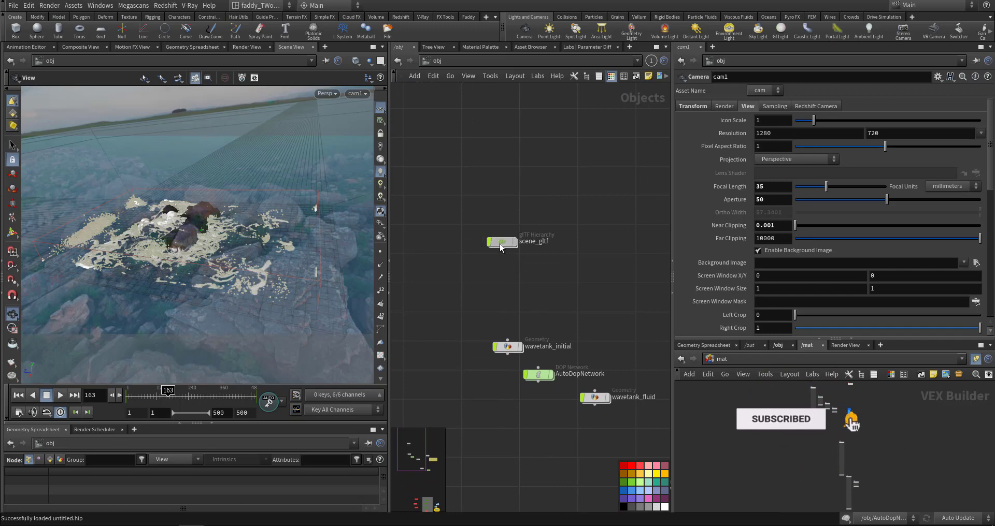
- Look inside the scene_gltf import node with its geometry selection cleared
double_click(501, 243)
mouse_move(530, 271)
middle_drag(491, 293, 485, 258)
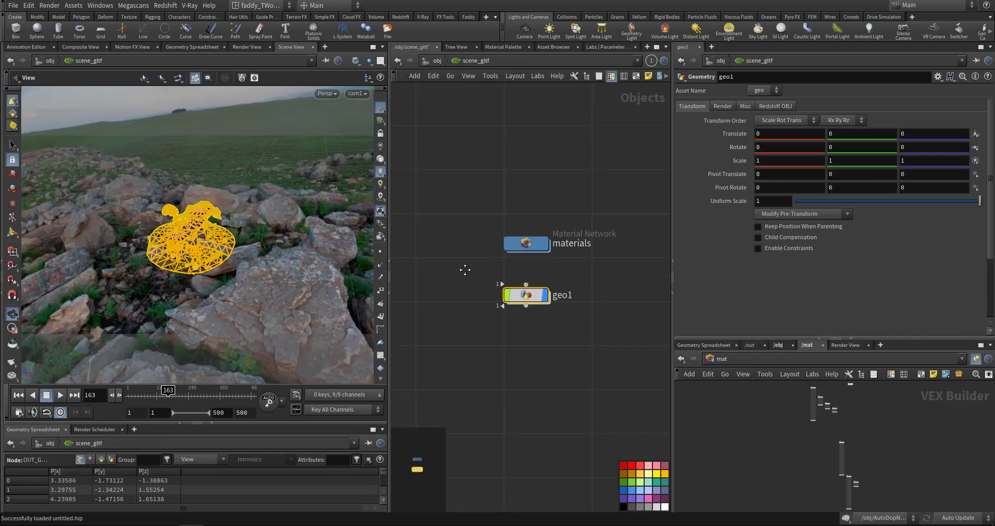
click(416, 312)
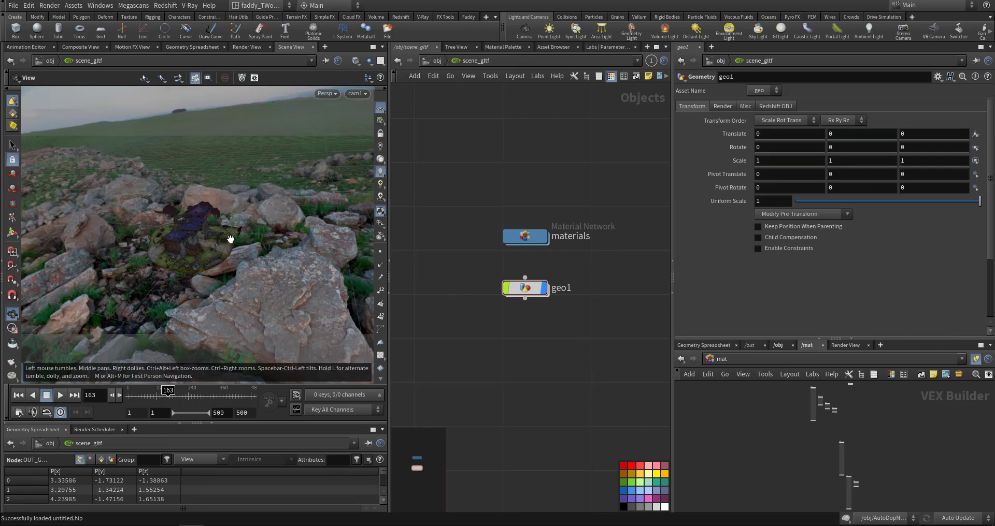
scroll(195, 243, up, 5)
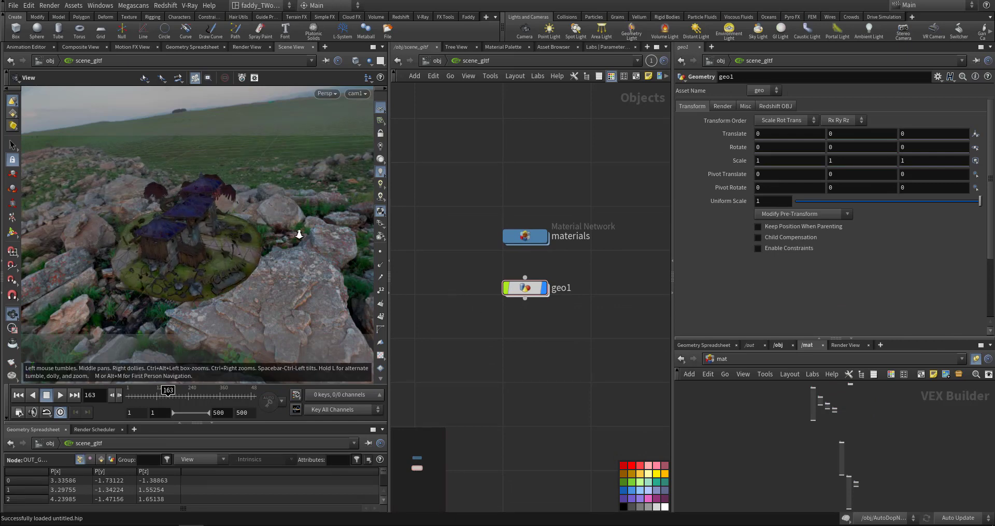
- Back at /obj, turn off Enable Light In Viewport on envlight1
click(438, 62)
mouse_move(620, 350)
middle_down()
mouse_move(573, 330)
mouse_move(515, 282)
mouse_move(453, 174)
middle_up()
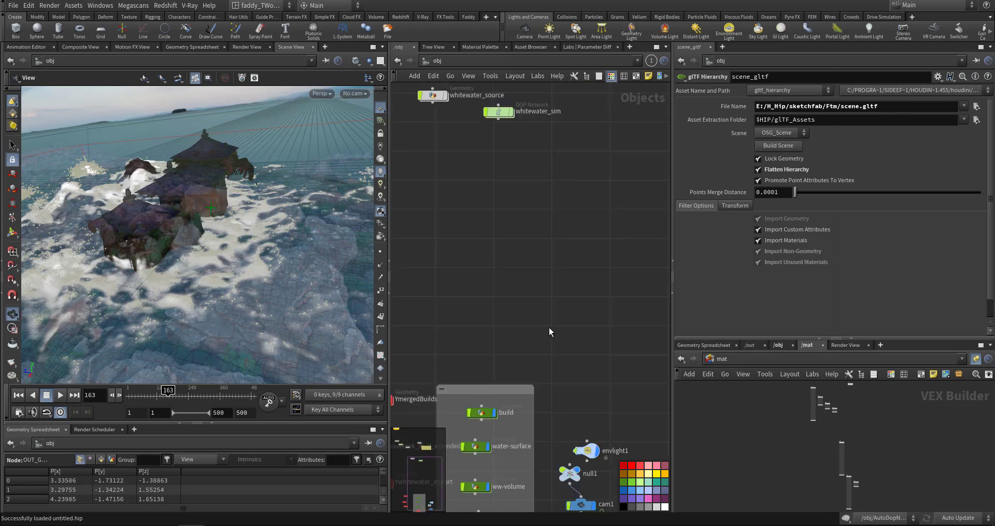
click(589, 459)
click(759, 183)
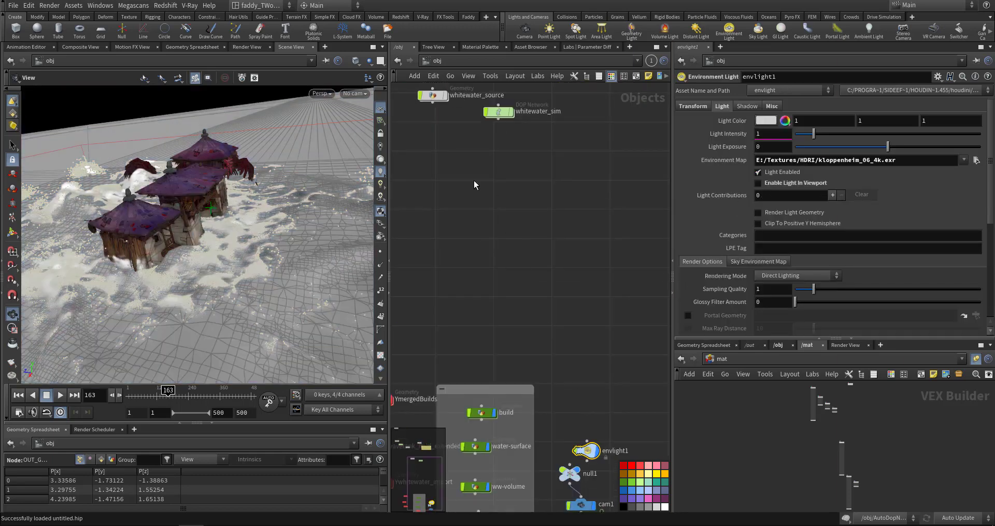
- Inspect the hut island model and its materials network inside scene_gltf
middle_drag(475, 184, 550, 251)
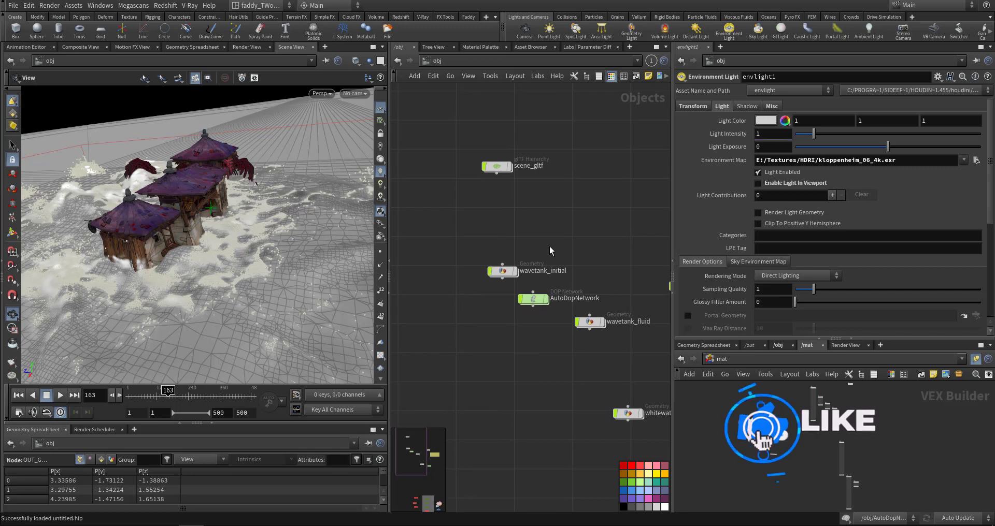
double_click(496, 166)
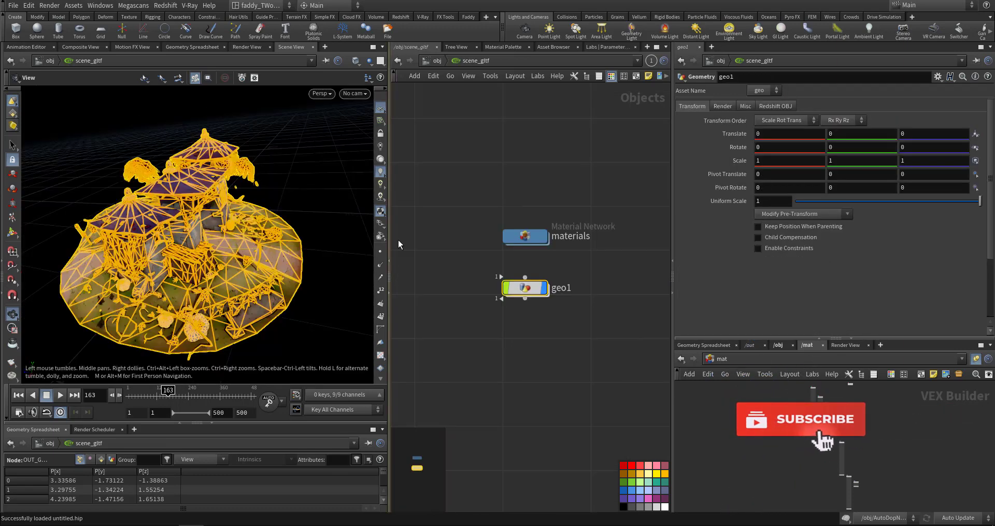
drag(269, 244, 332, 244)
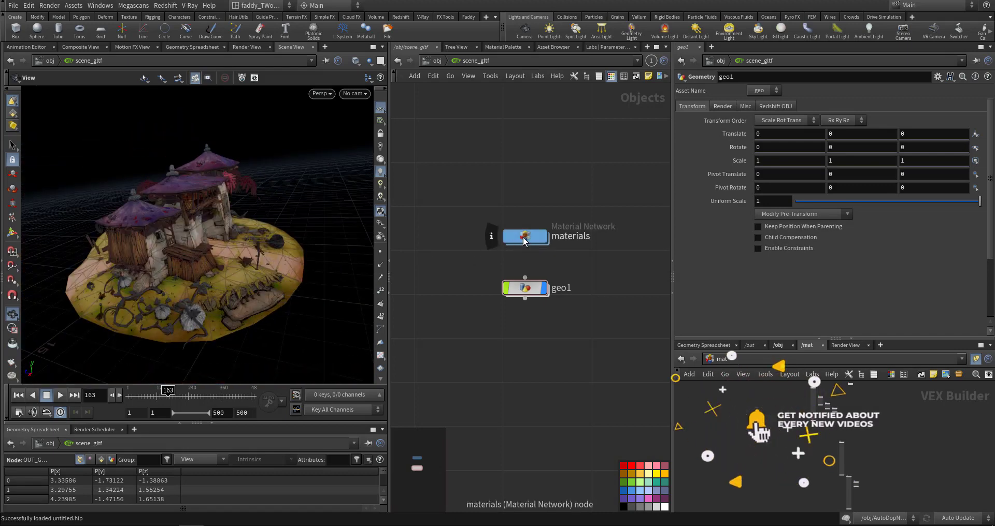
double_click(525, 238)
click(470, 61)
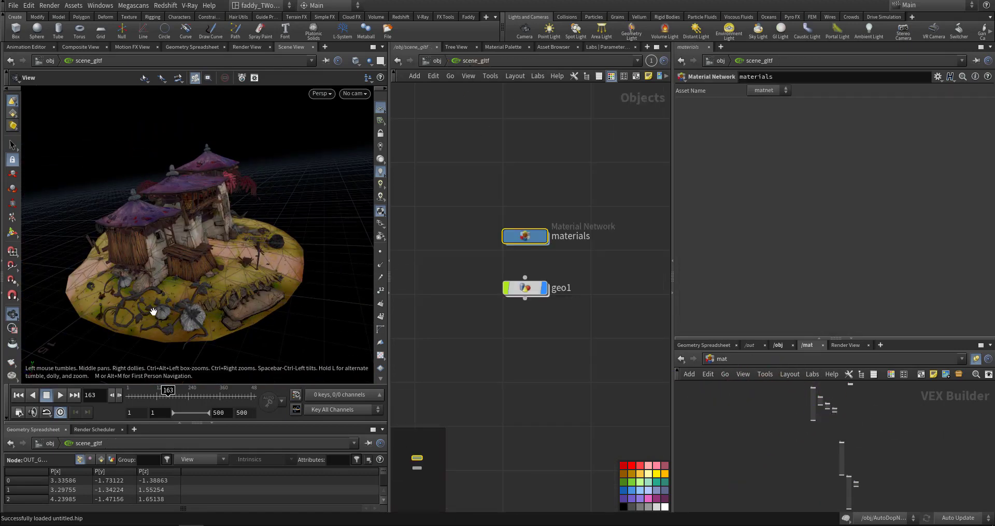
- Compare geo1's raw glTF import with its cleaned-up null1 output
double_click(521, 291)
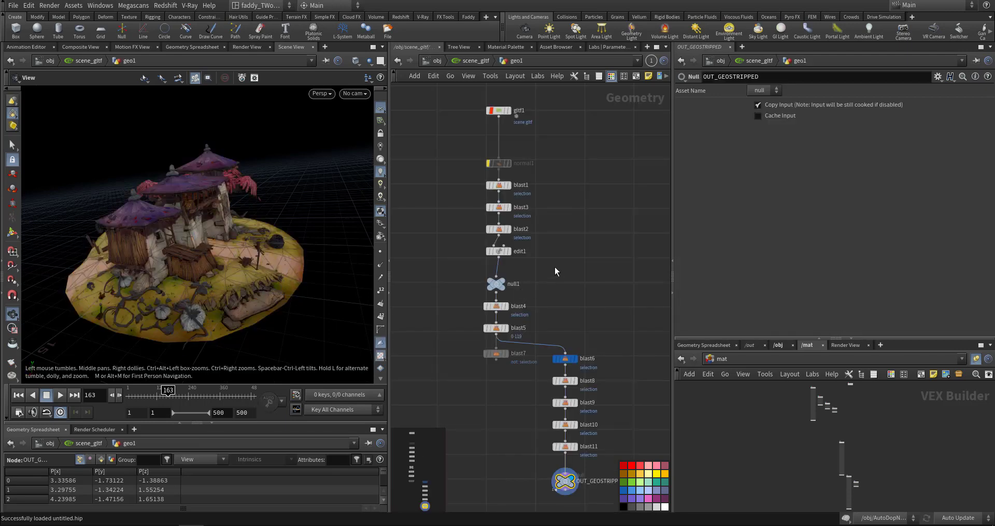
click(537, 206)
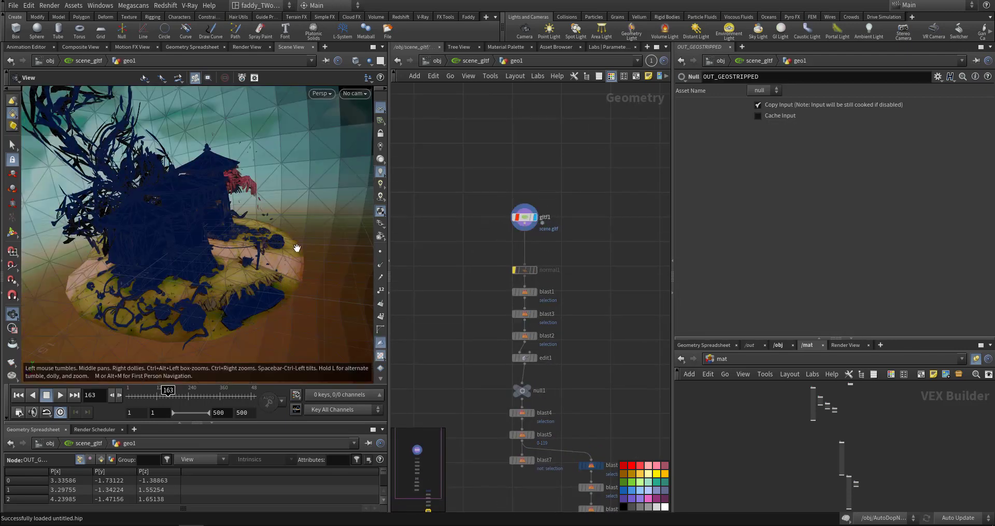
mouse_move(291, 251)
mouse_down()
mouse_move(233, 250)
mouse_move(195, 264)
mouse_move(304, 269)
mouse_move(280, 259)
mouse_up()
middle_drag(518, 467, 495, 360)
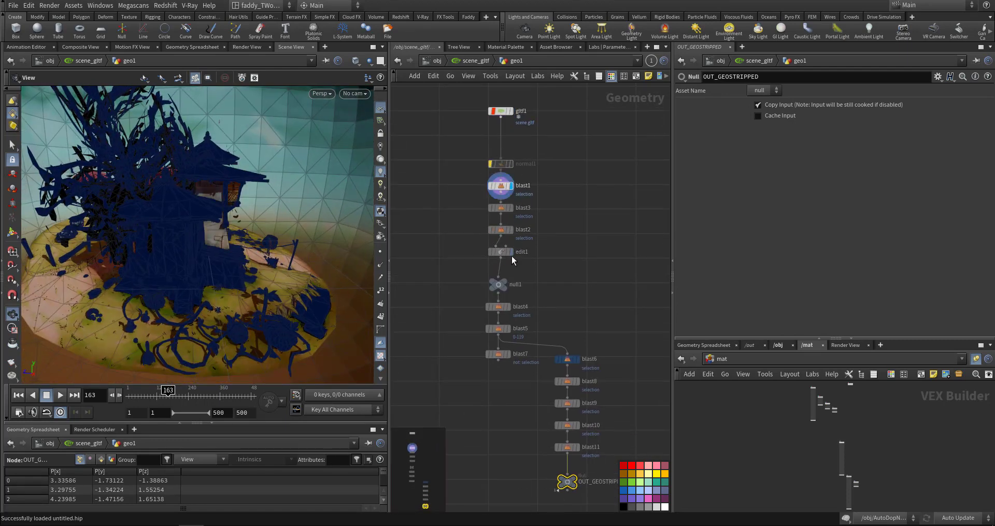
click(498, 278)
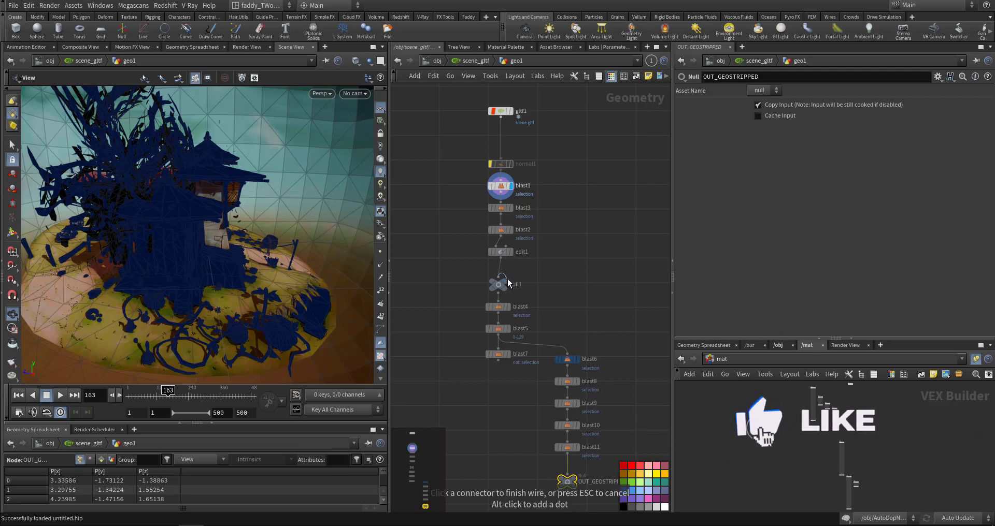
click(506, 285)
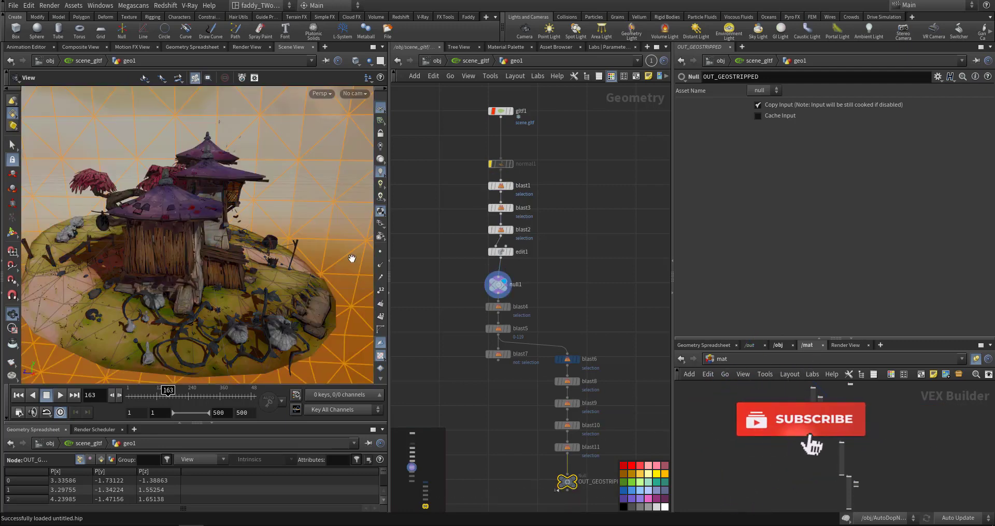
- Zoom in close to inspect the hut model's stone arch
mouse_move(331, 254)
mouse_down()
mouse_move(267, 222)
mouse_move(225, 231)
mouse_up()
scroll(248, 230, up, 5)
scroll(290, 231, up, 5)
scroll(299, 237, up, 3)
scroll(299, 237, down, 5)
mouse_move(299, 237)
mouse_down()
mouse_move(318, 229)
mouse_move(345, 254)
mouse_move(290, 243)
mouse_up()
scroll(345, 254, down, 3)
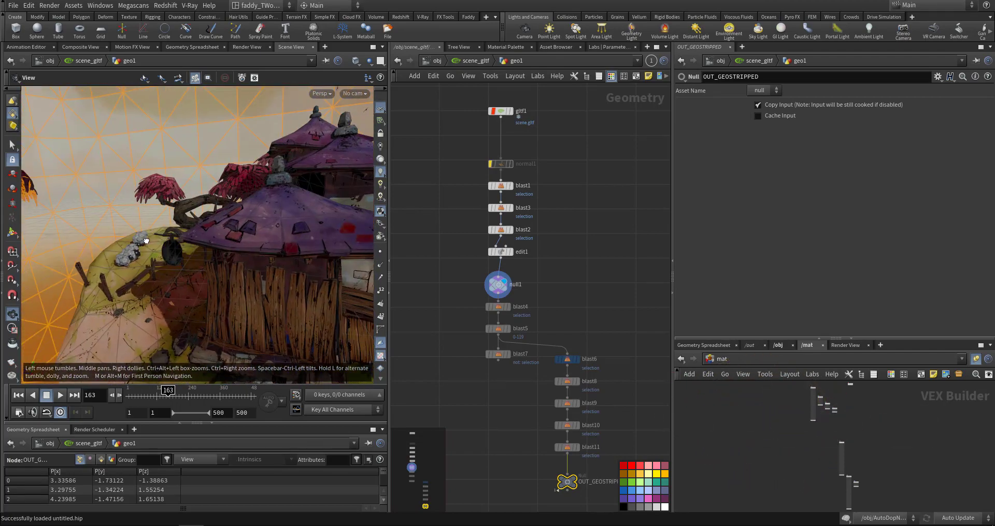
- Hide geo1 in the viewport and return to the object level
click(473, 60)
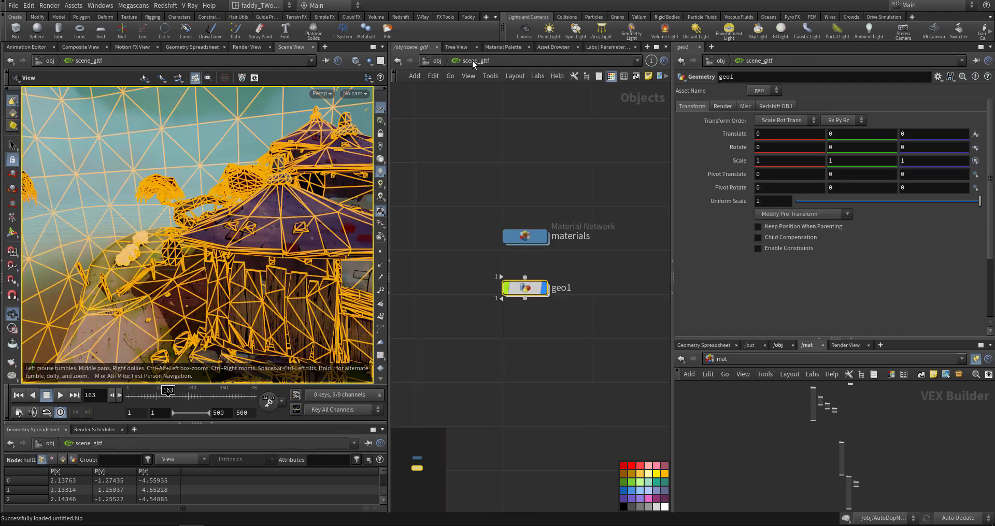
click(544, 291)
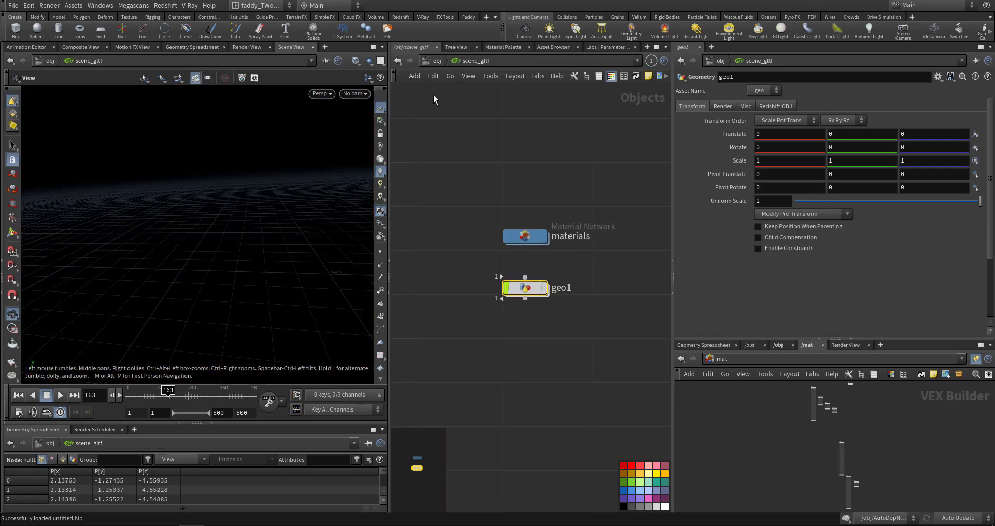
click(434, 61)
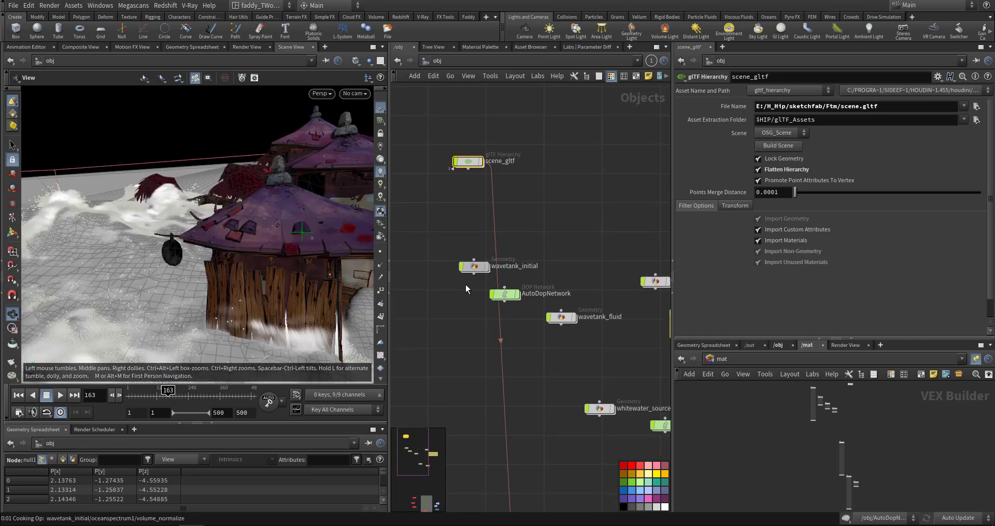
- Inside wavetank_initial, bring up the Oceans shelf and display the wavetank ocean source
double_click(473, 266)
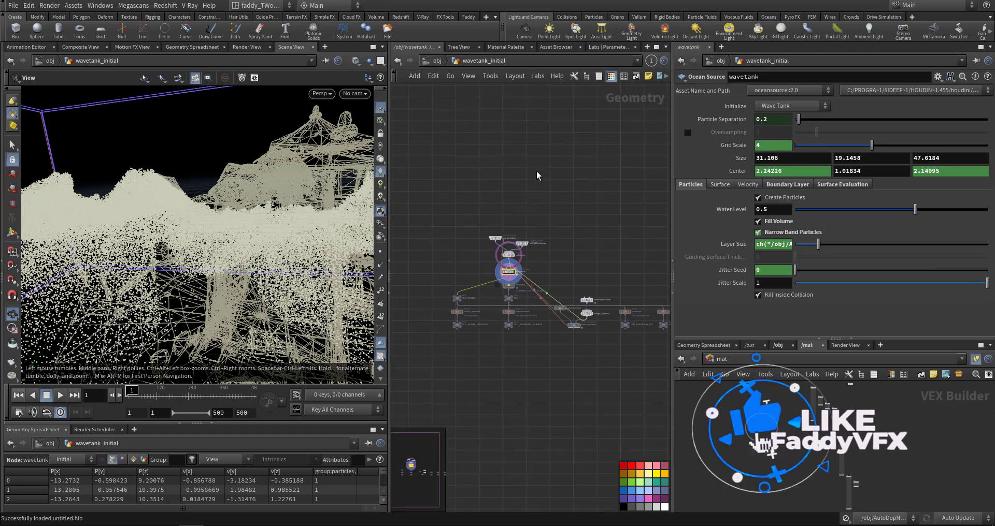
scroll(527, 220, up, 2)
scroll(569, 183, up, 2)
scroll(622, 135, up, 2)
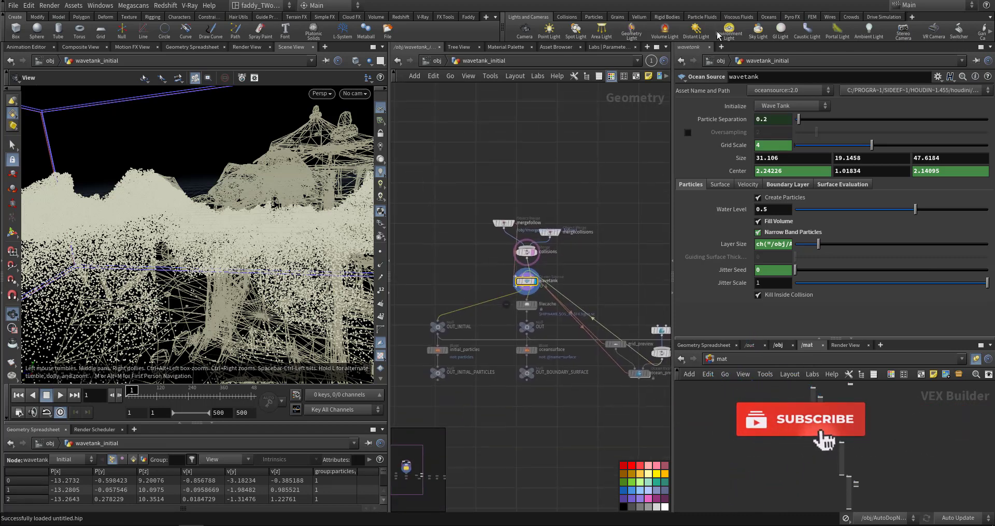
click(768, 17)
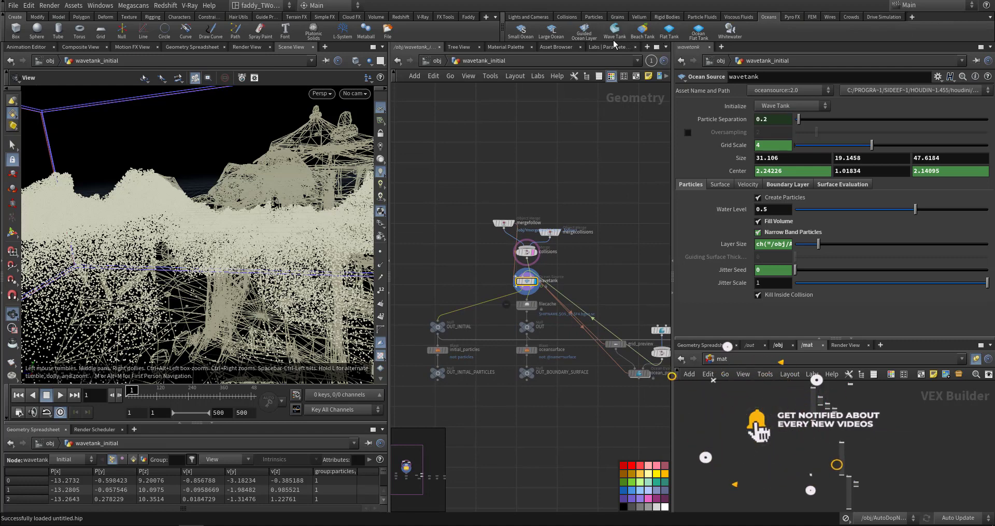
scroll(549, 162, up, 3)
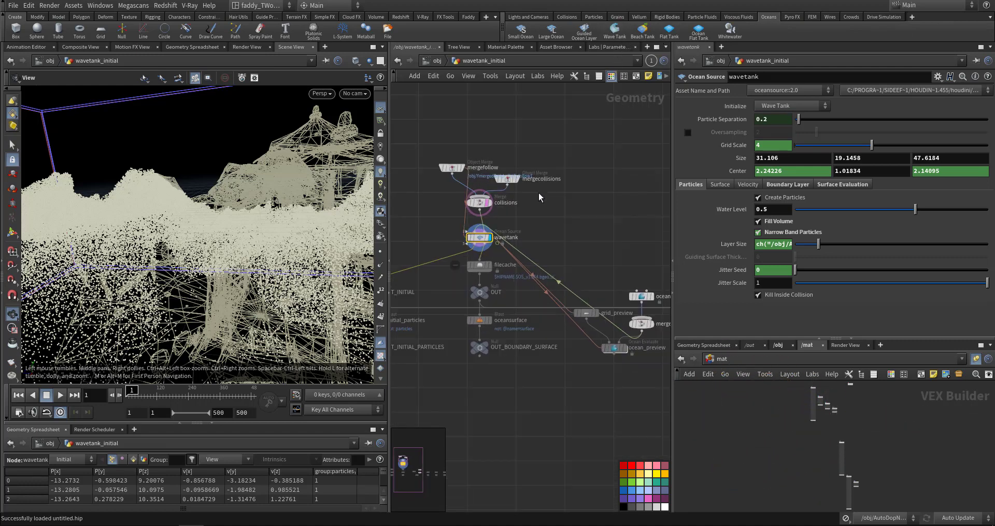
middle_drag(407, 262, 450, 222)
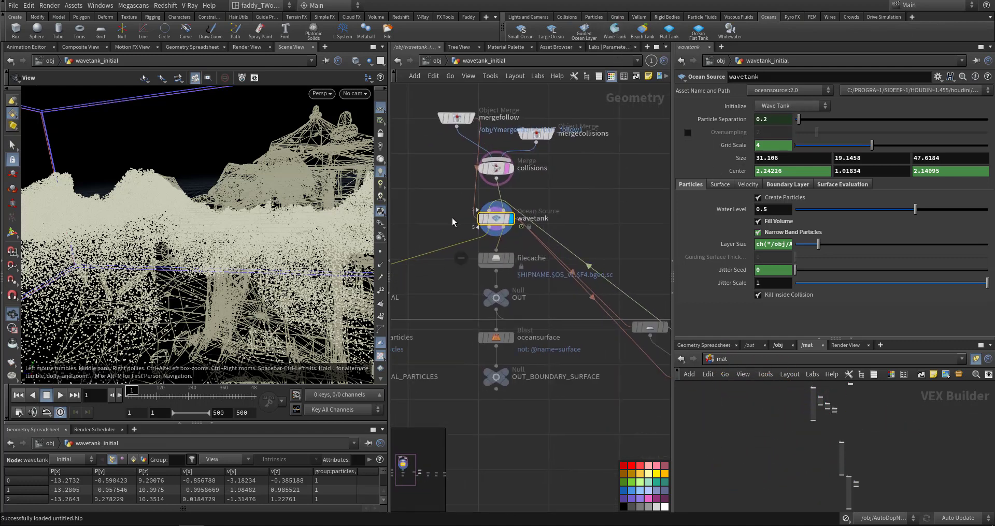
key(r)
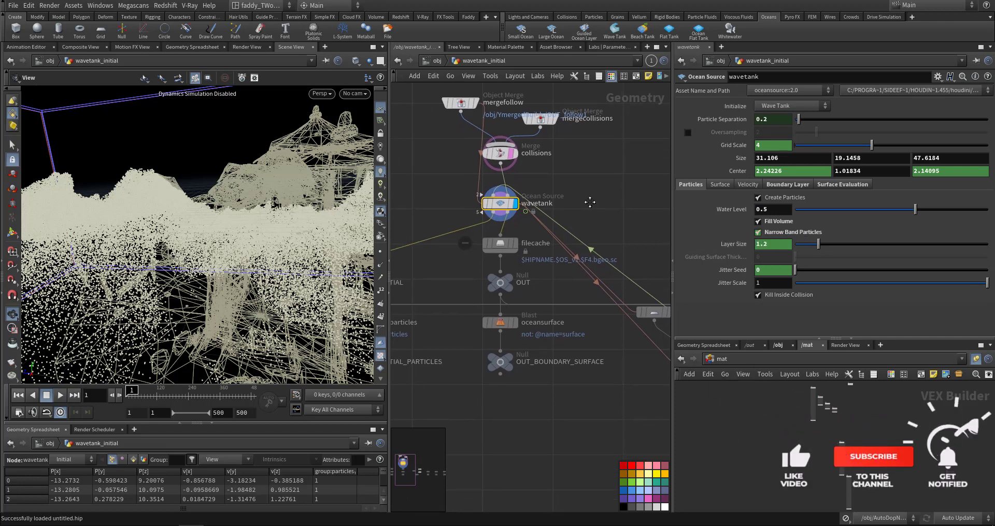
- Preview the mergefollow hut geometry, then the wavetank particles, from several angles
middle_drag(585, 222, 527, 217)
scroll(495, 181, up, 2)
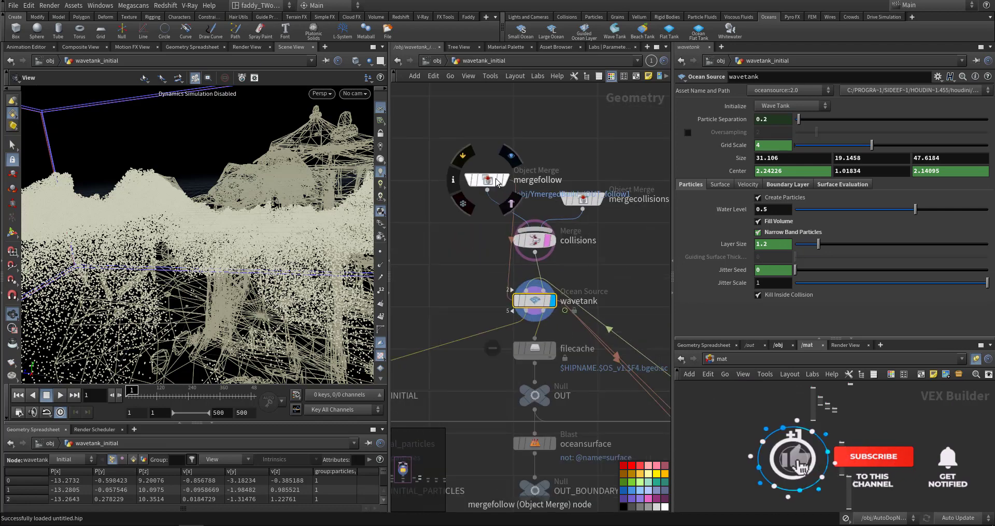
click(507, 180)
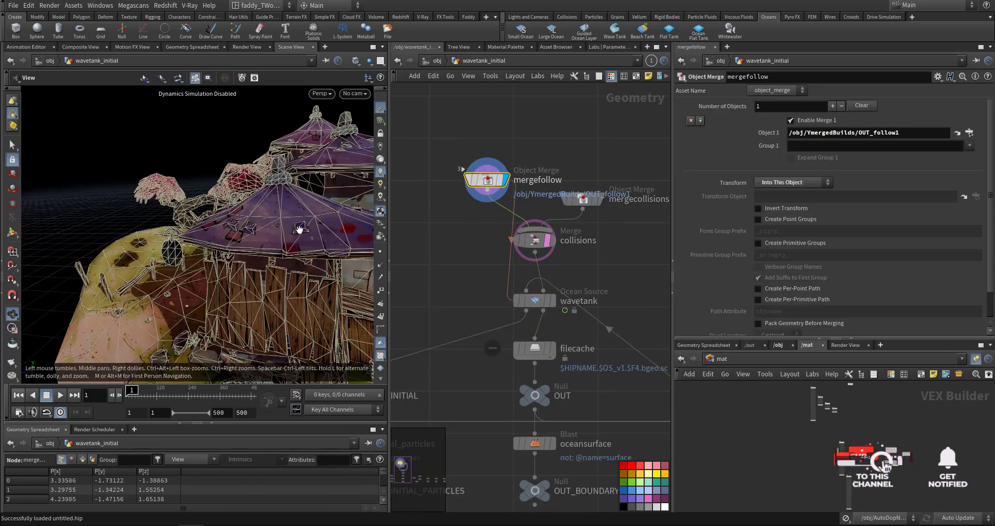
mouse_move(303, 228)
mouse_down()
mouse_move(231, 217)
mouse_move(199, 154)
mouse_up()
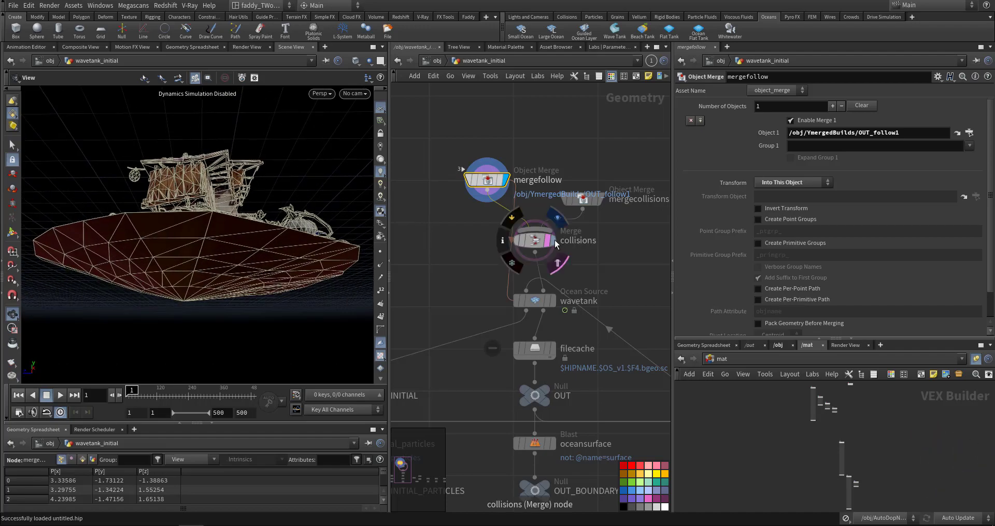
click(553, 305)
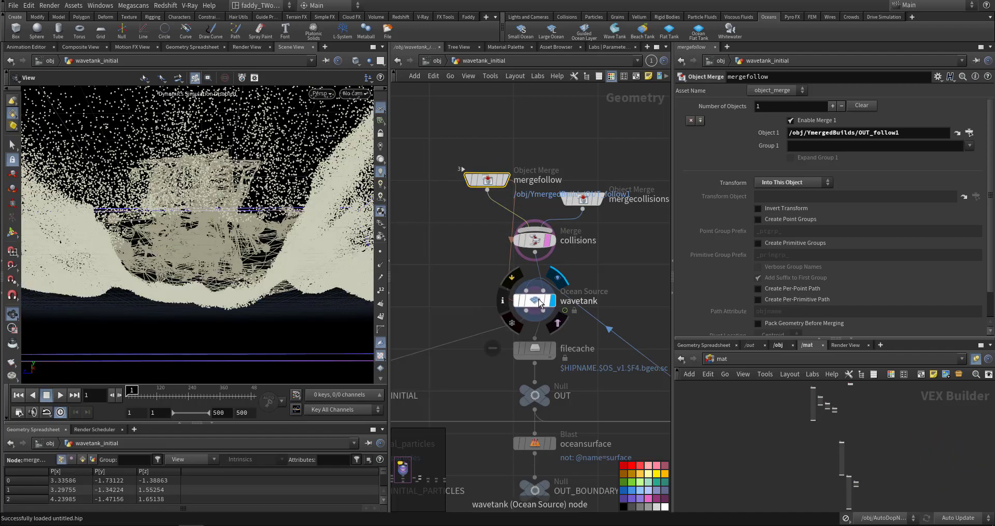
mouse_move(269, 243)
mouse_down()
mouse_move(297, 258)
mouse_move(248, 244)
mouse_up()
middle_drag(551, 290, 531, 232)
scroll(531, 232, up, 2)
scroll(528, 235, up, 1)
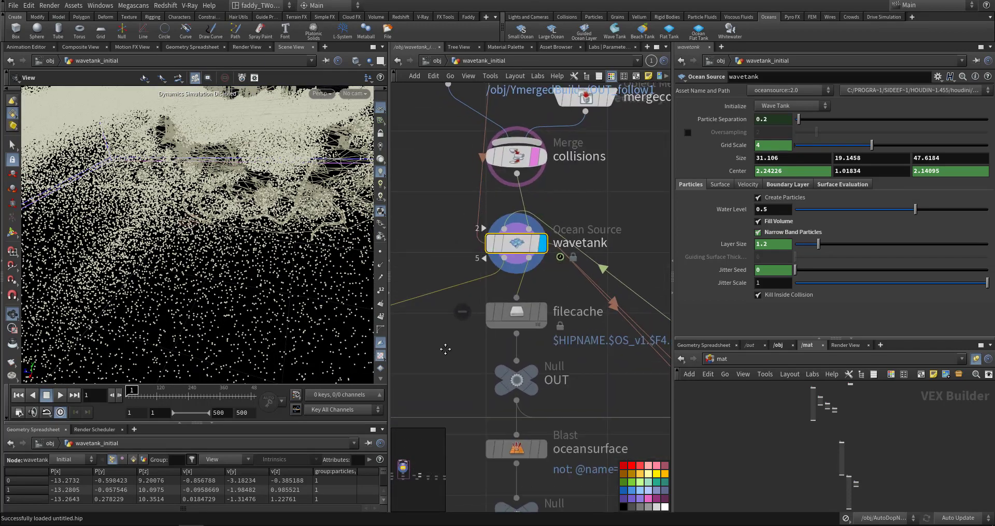
- Display OUT_INITIAL_PARTICLES and confirm its roughly 233,605 points via node info
mouse_move(467, 332)
middle_down()
mouse_move(582, 262)
mouse_move(573, 207)
middle_up()
scroll(566, 249, down, 2)
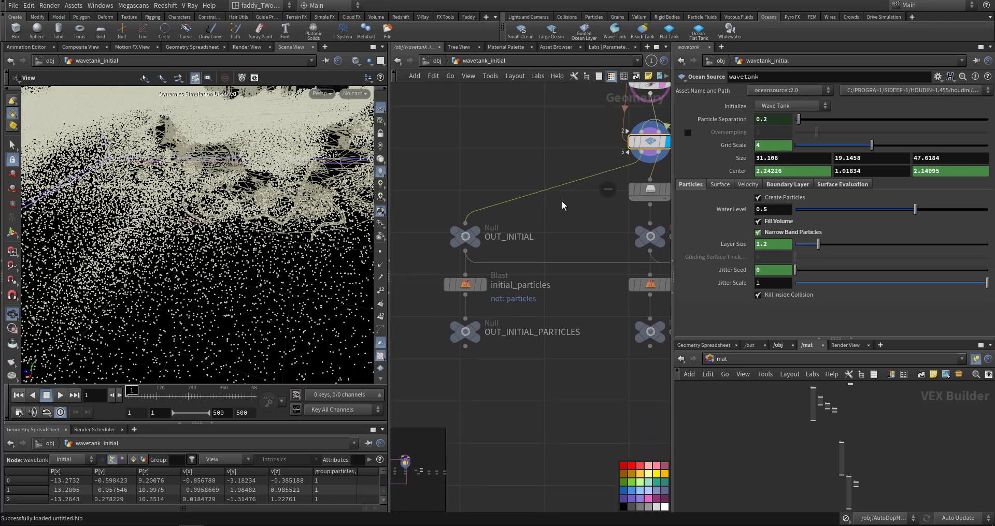
click(467, 288)
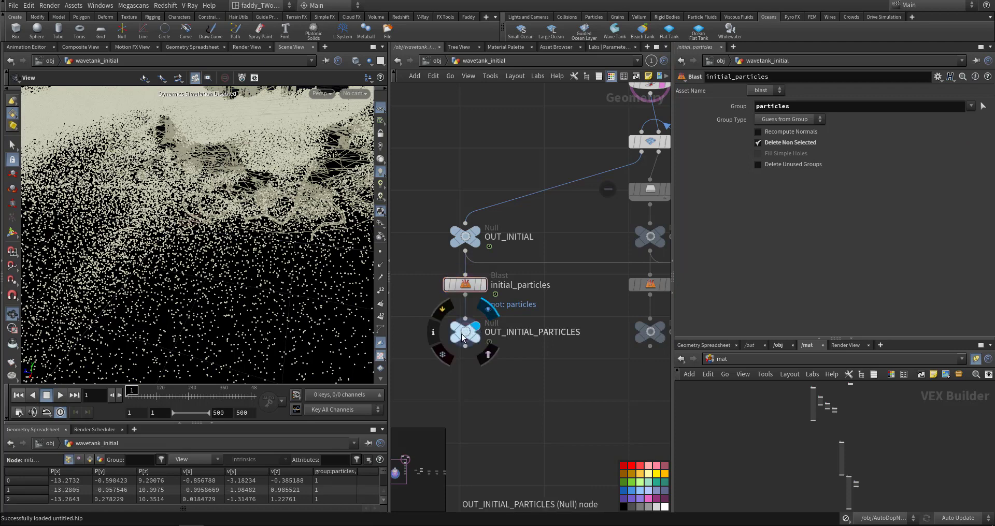
click(464, 337)
click(489, 328)
mouse_move(280, 260)
mouse_down()
mouse_move(240, 238)
mouse_move(292, 272)
mouse_move(273, 284)
mouse_up()
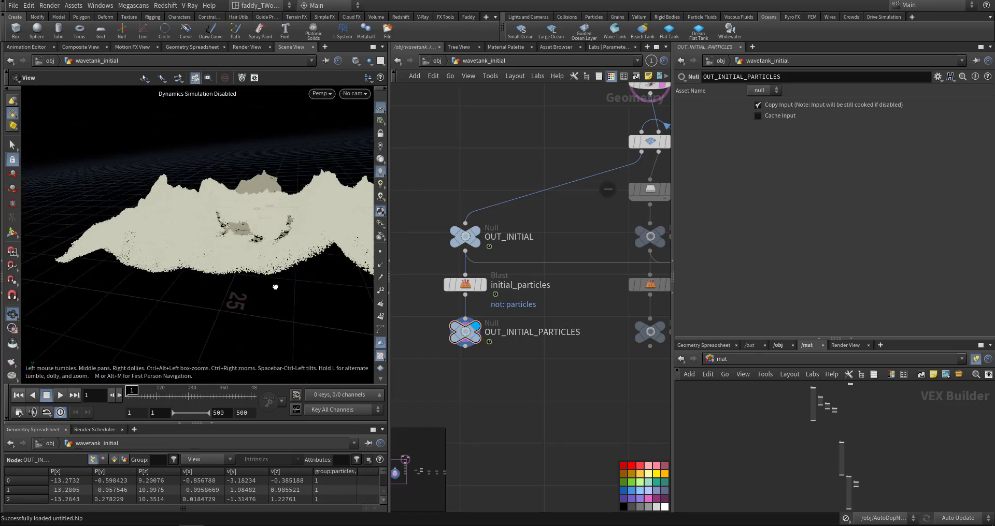
middle_click(465, 334)
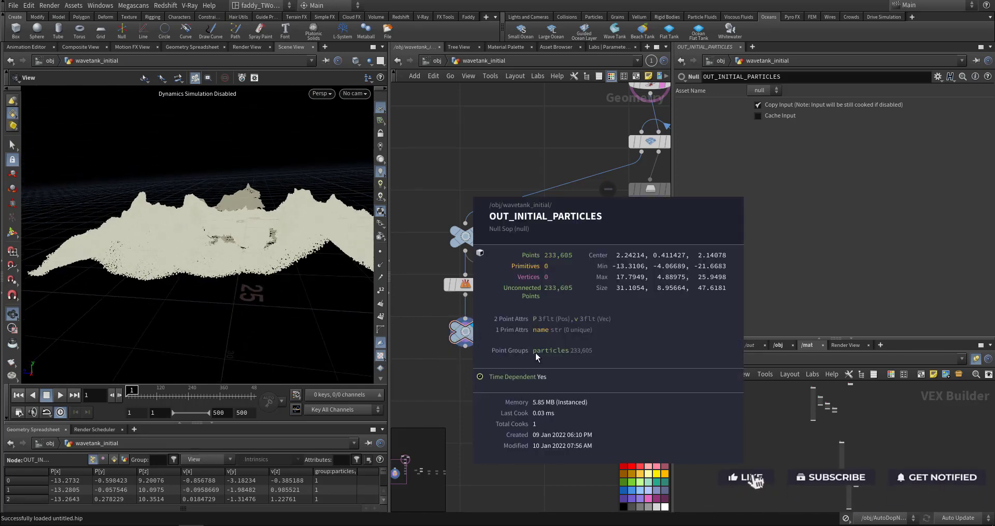
middle_drag(559, 367, 470, 399)
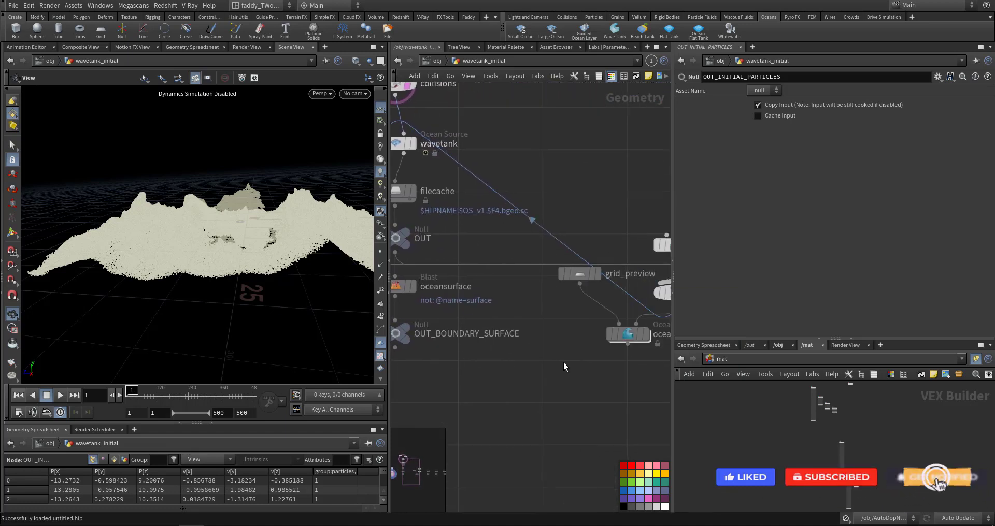
middle_drag(663, 370, 543, 380)
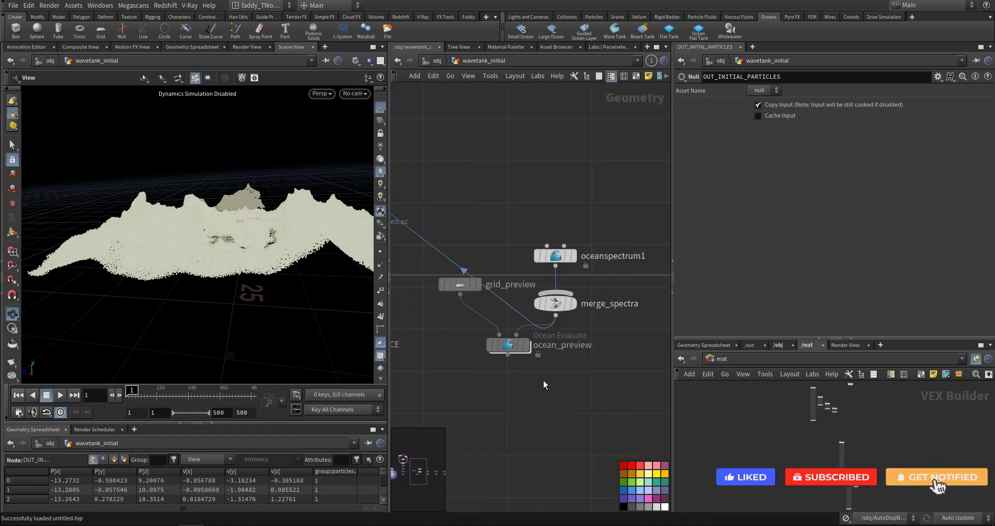
- Display ocean_preview without the template overlay and play the wave animation
click(510, 353)
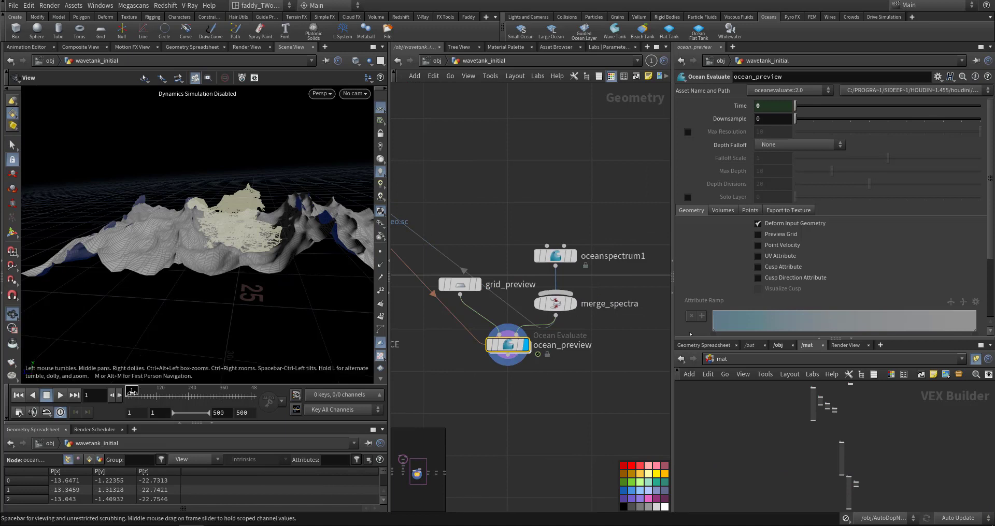
mouse_move(131, 391)
mouse_down()
mouse_move(150, 392)
mouse_move(132, 392)
mouse_up()
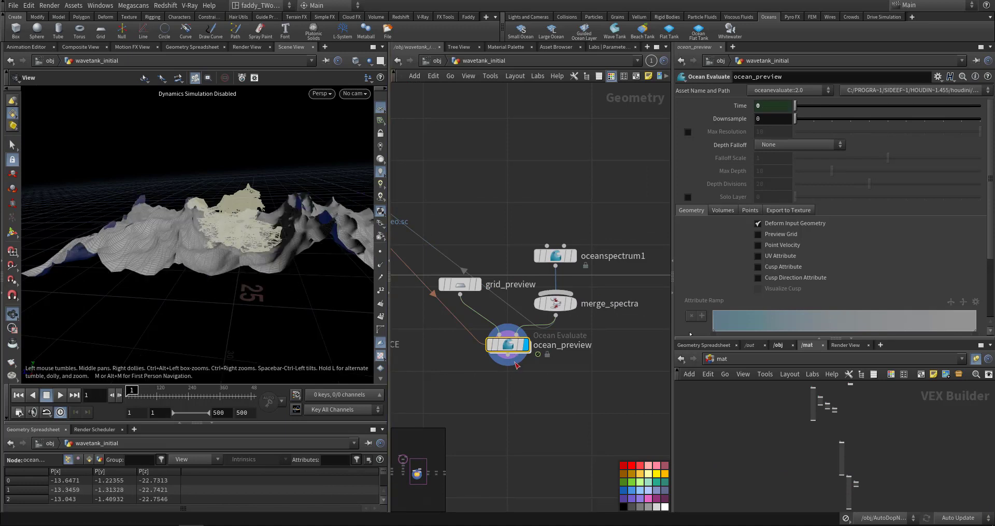
click(534, 374)
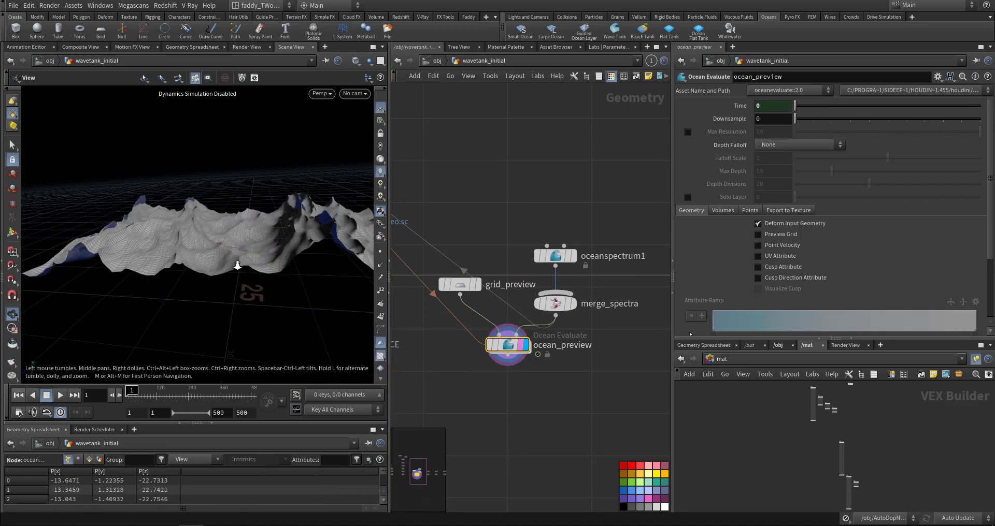
drag(223, 275, 317, 289)
click(62, 396)
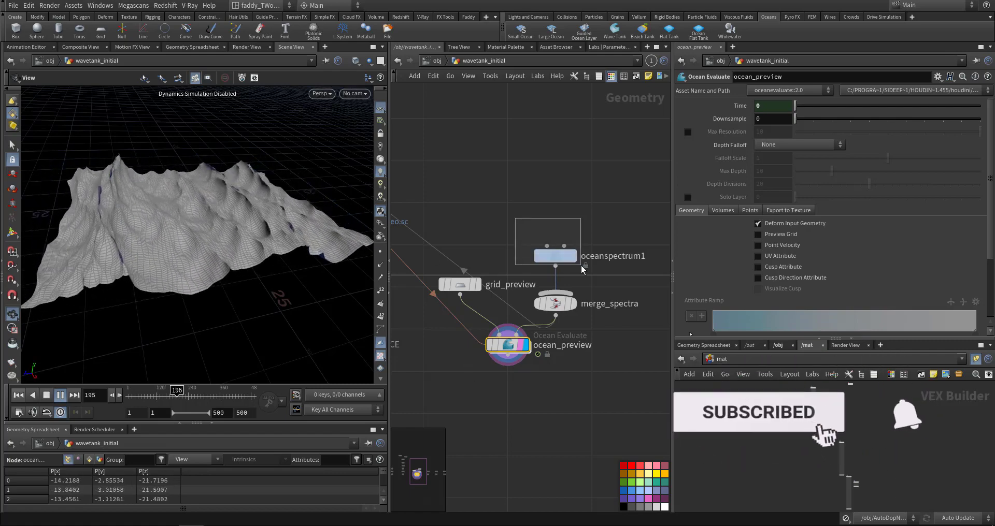
- Set oceanspectrum1 wind direction 241, speed 12.83, directional bias 1.43
drag(518, 222, 547, 254)
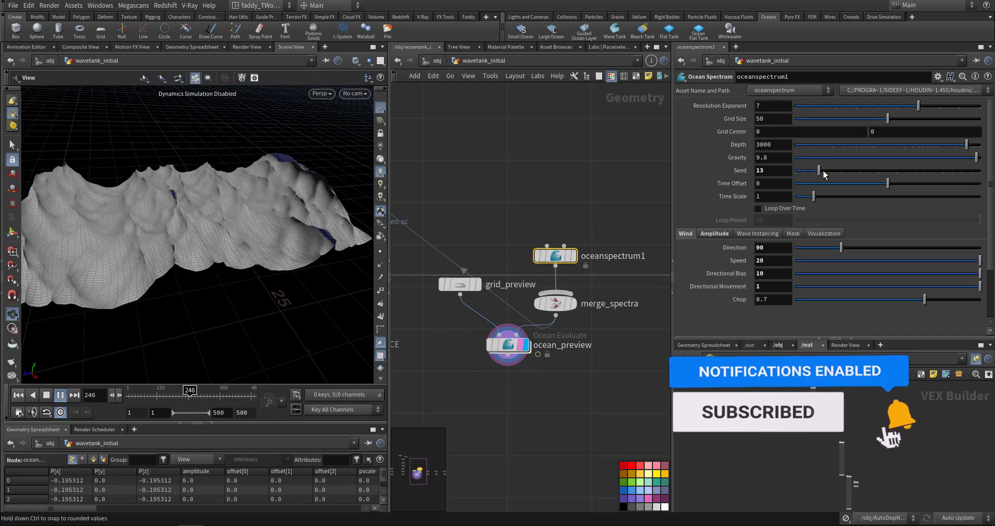
drag(841, 248, 892, 248)
click(851, 250)
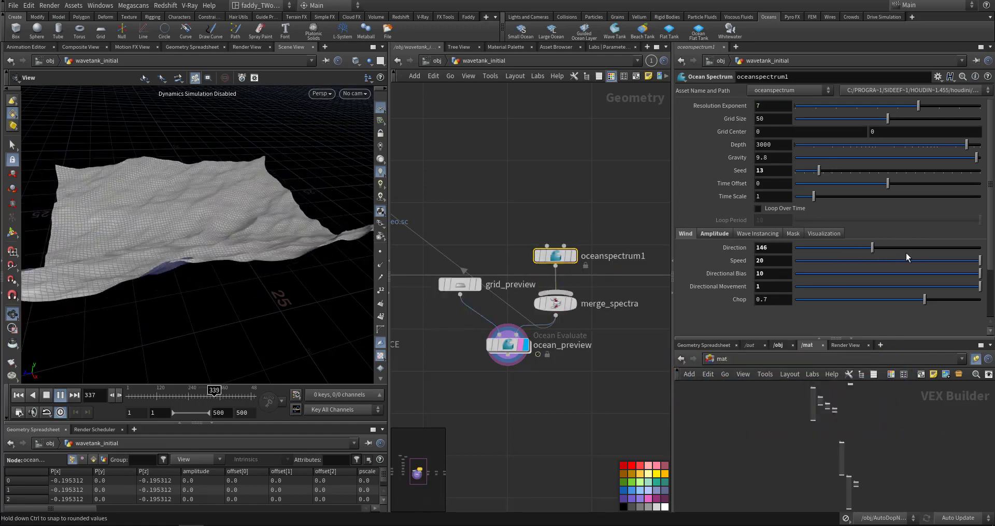
mouse_move(795, 262)
mouse_down()
mouse_move(912, 264)
mouse_move(822, 275)
mouse_up()
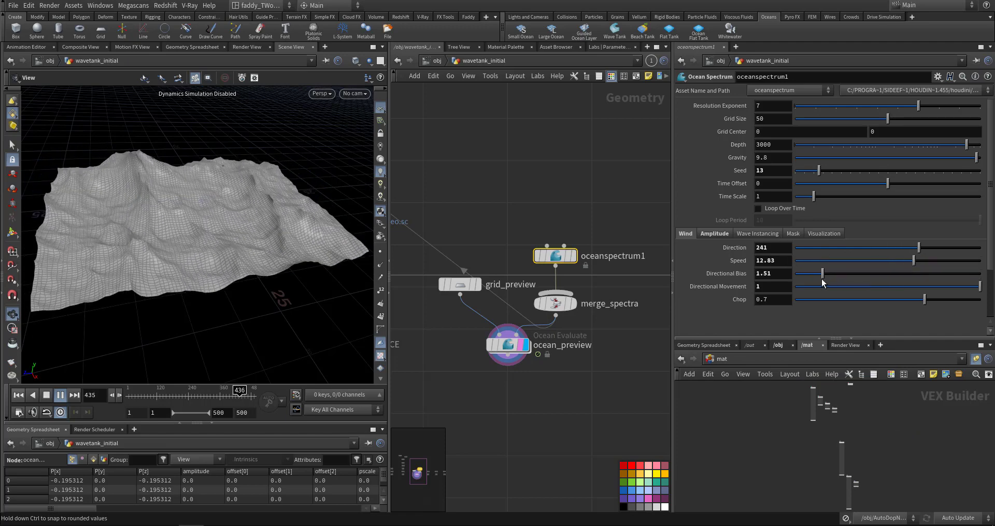
click(717, 233)
- Display the OUT_INITIAL_SURFACE mesh, stop playback and inspect initial_surface's settings
scroll(546, 228, right, 10)
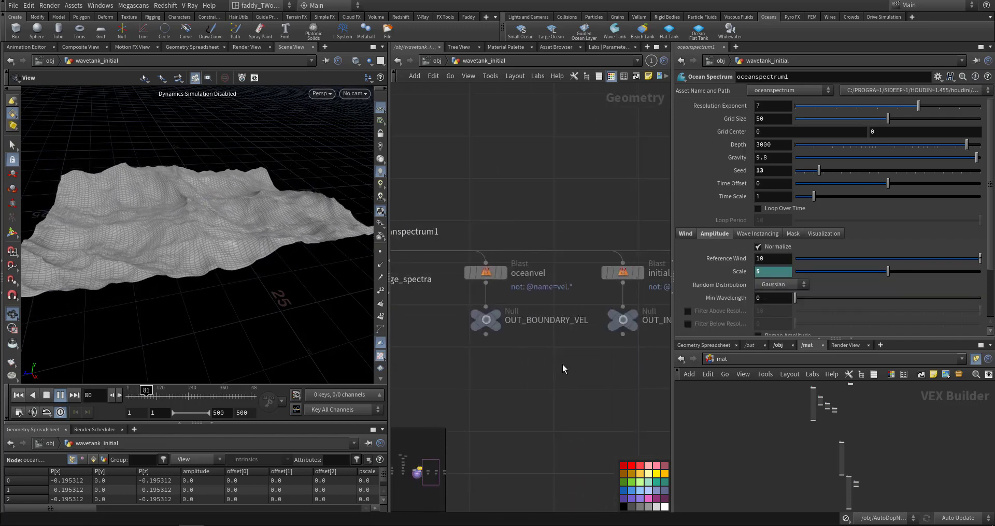
middle_drag(563, 366, 458, 351)
middle_drag(548, 350, 529, 351)
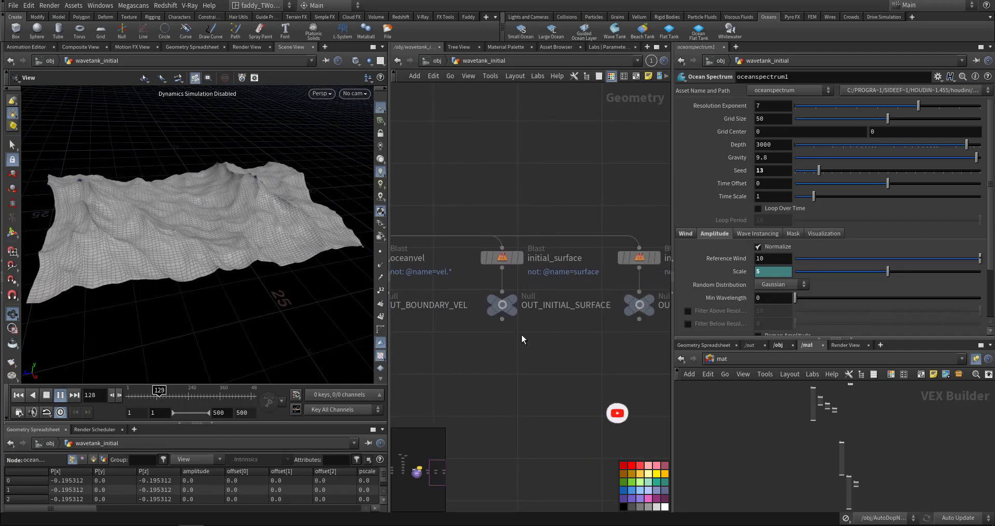
click(516, 305)
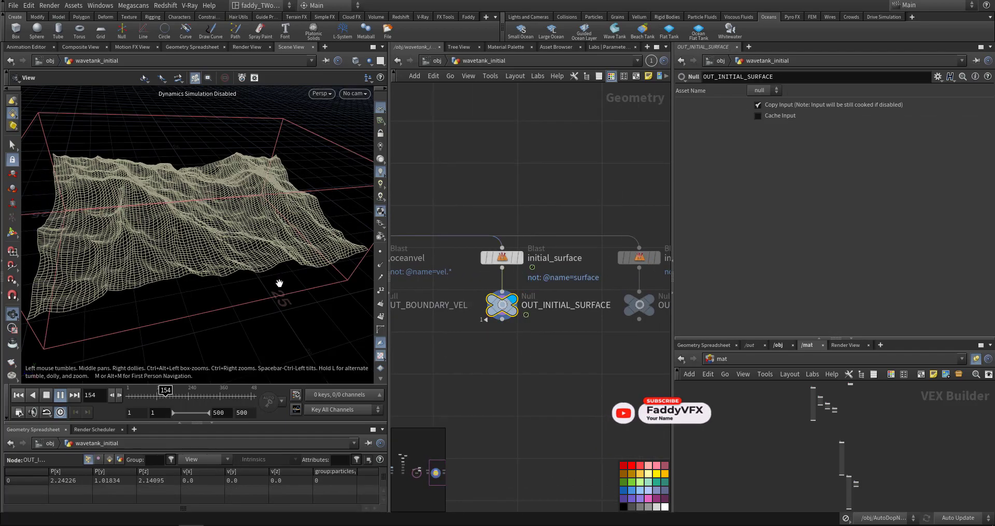
click(27, 396)
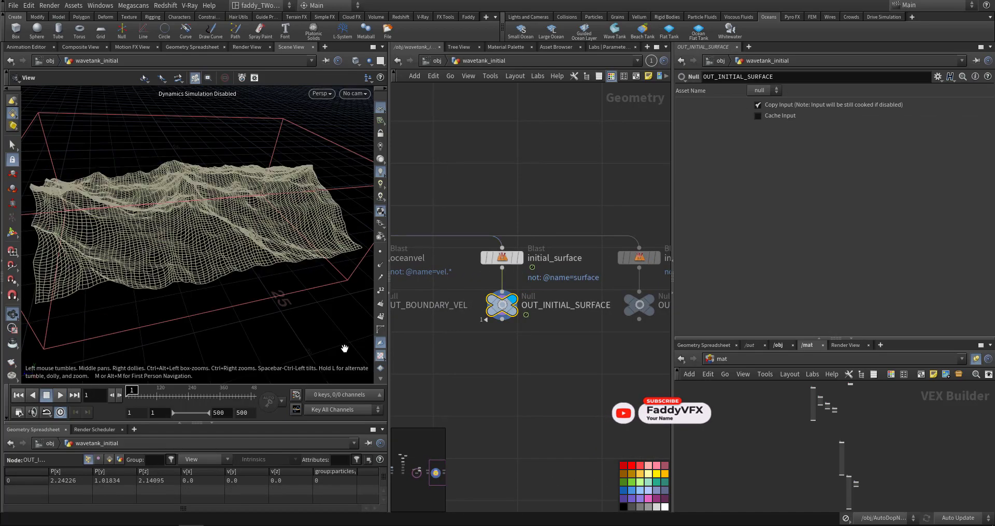
click(486, 258)
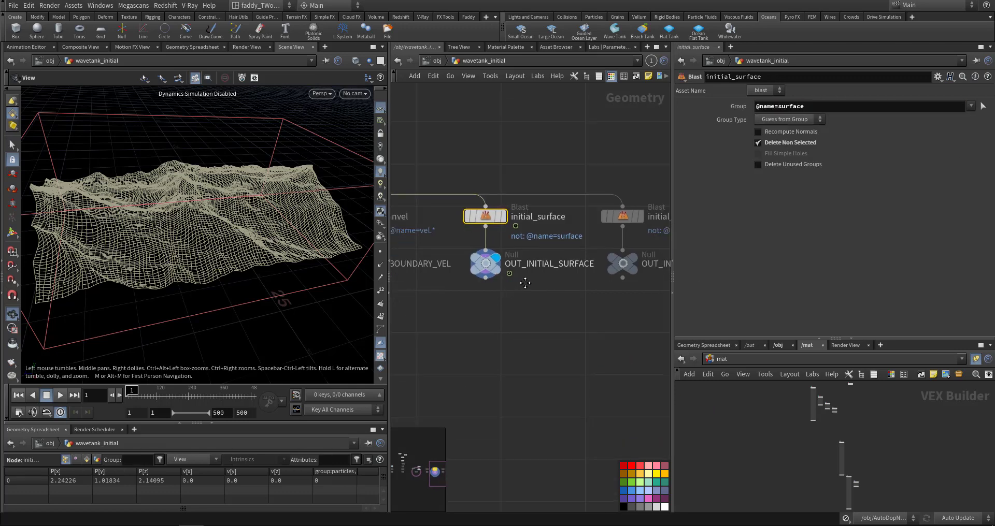
- Move OUT_INITIAL_SURFACE lower beneath initial_surface
middle_drag(583, 291, 588, 210)
drag(520, 235, 516, 334)
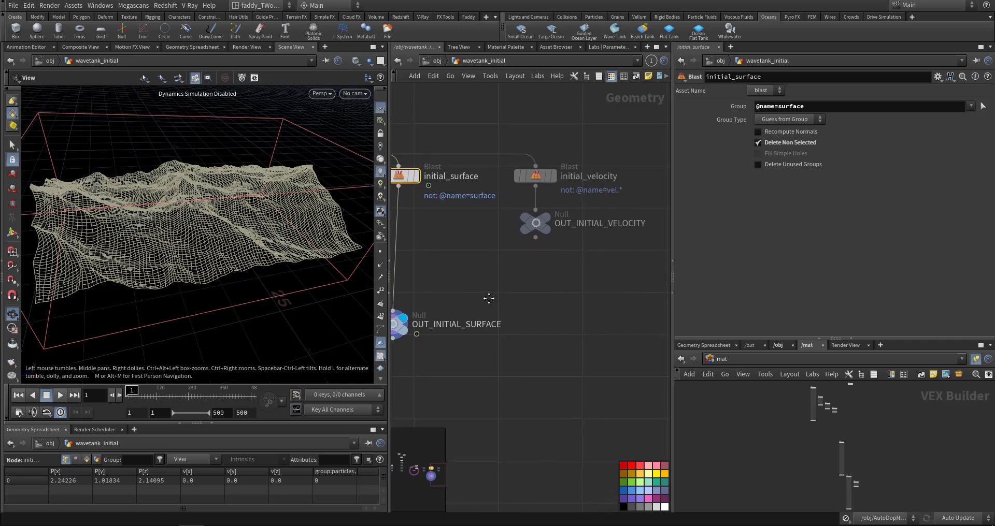
mouse_move(516, 334)
middle_down()
mouse_move(590, 286)
mouse_move(501, 326)
middle_up()
scroll(590, 289, down, 1)
- Display OUT_INITIAL_VELOCITY, scrub to frame 226 and return to frame 1
click(573, 256)
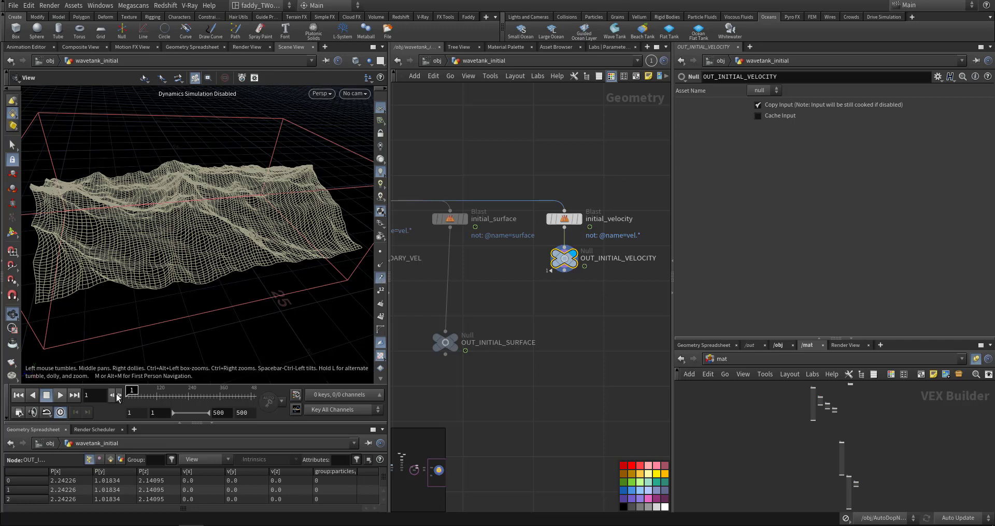
drag(118, 397, 100, 397)
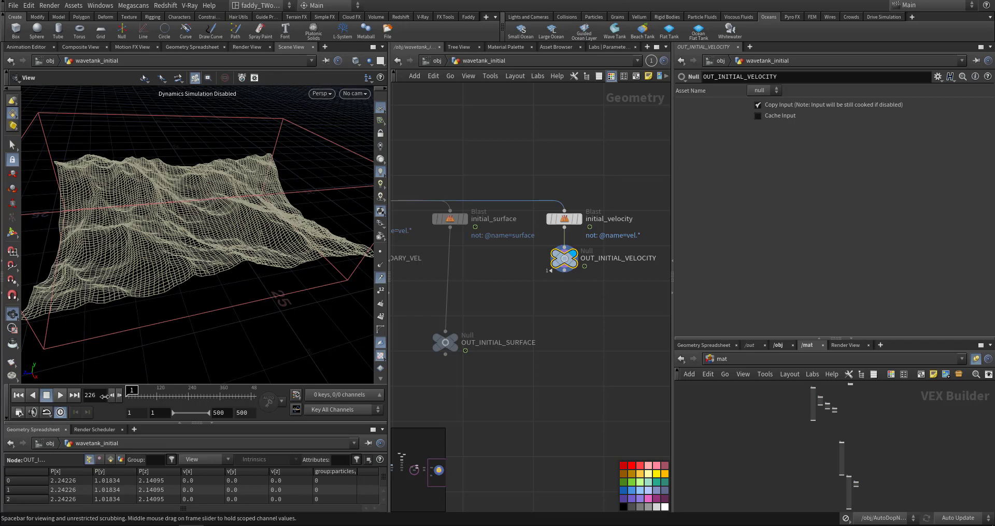
click(18, 395)
- Shift OUT_INITIAL_SURFACE further down and select it together with OUT_INITIAL_PARTICLES
middle_drag(486, 383, 586, 347)
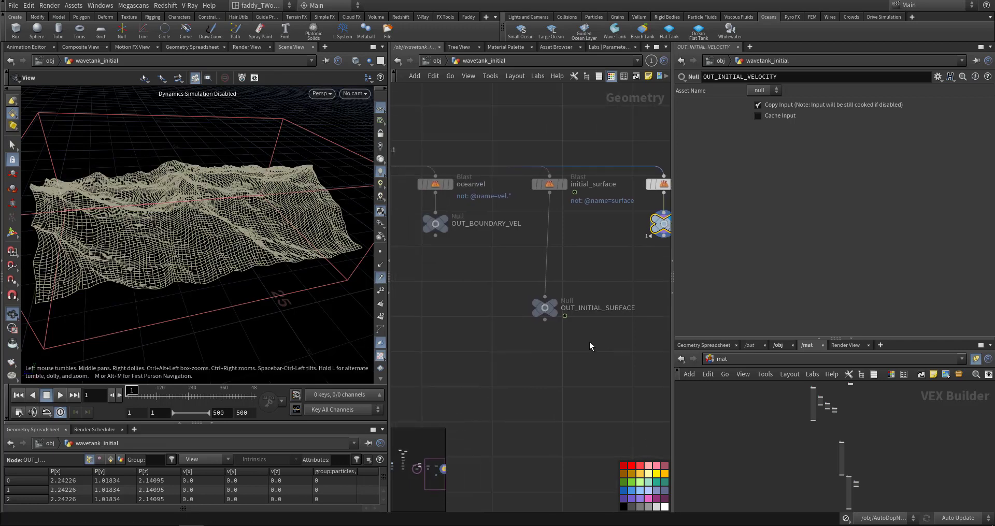
click(544, 307)
middle_drag(522, 335, 517, 349)
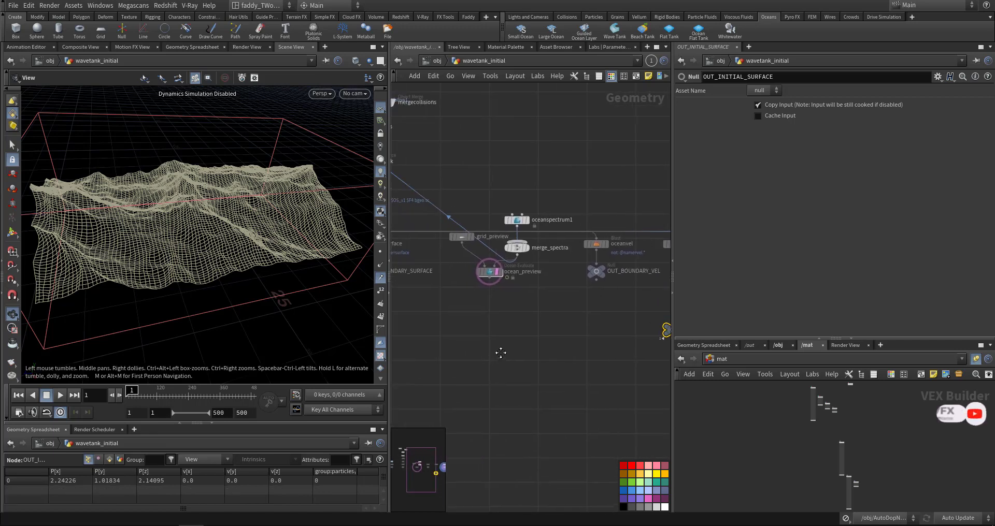
scroll(517, 348, down, 5)
scroll(532, 322, down, 2)
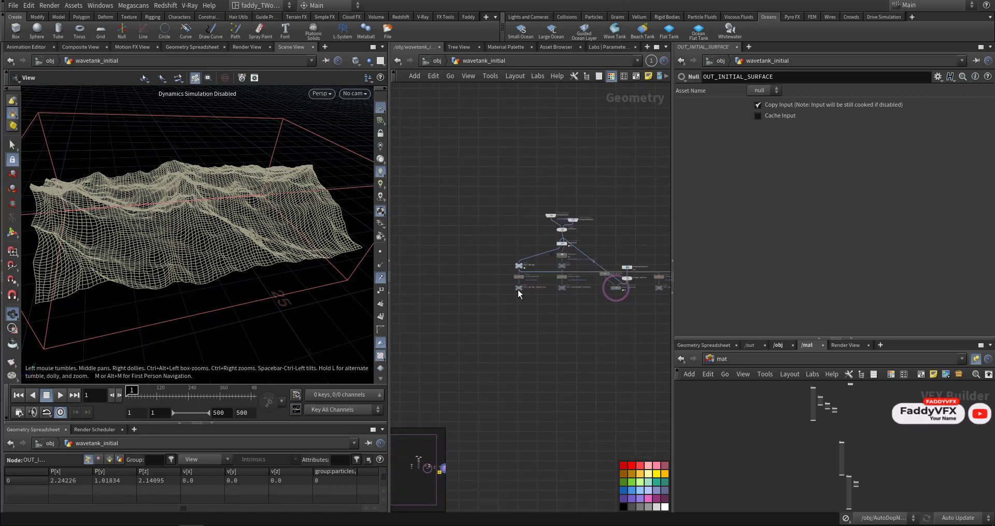
click(516, 327)
middle_drag(571, 344, 459, 312)
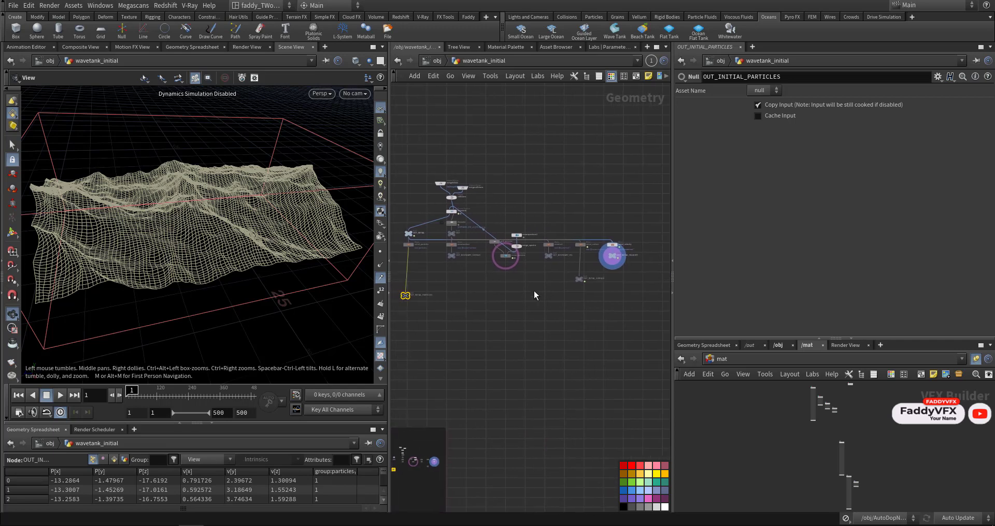
drag(578, 284, 583, 301)
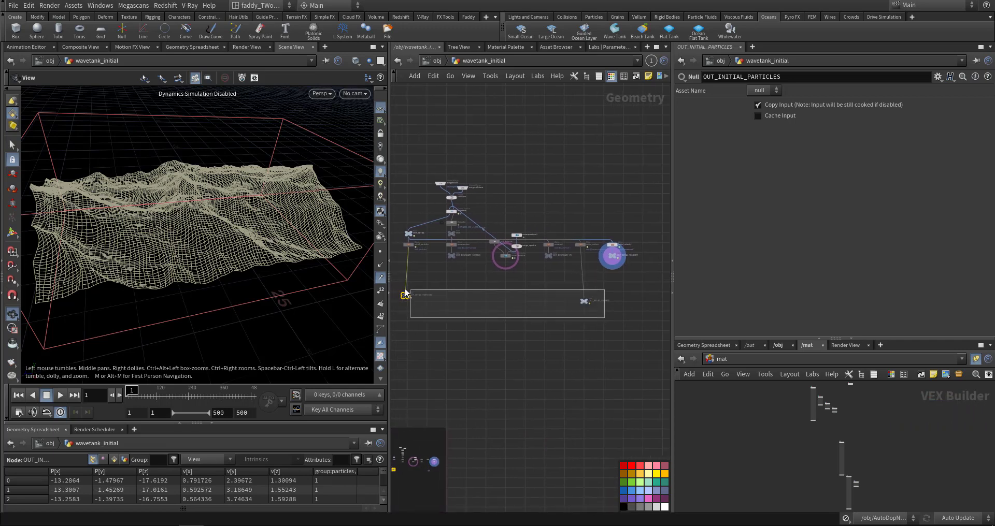
drag(405, 293, 406, 294)
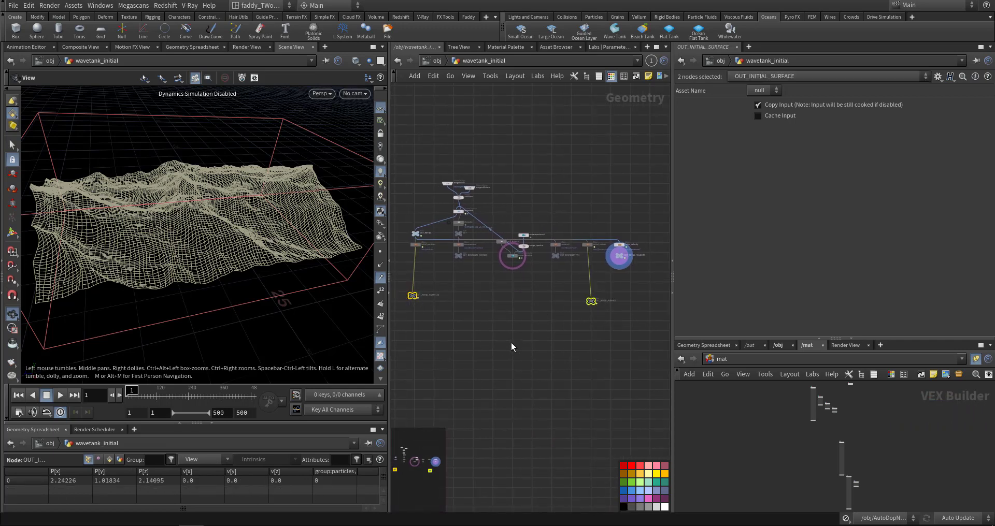
- In AutoDopNetwork, confirm wavetank's SOP path and surface and velocity volumes use the OUT_INITIAL outputs
click(437, 62)
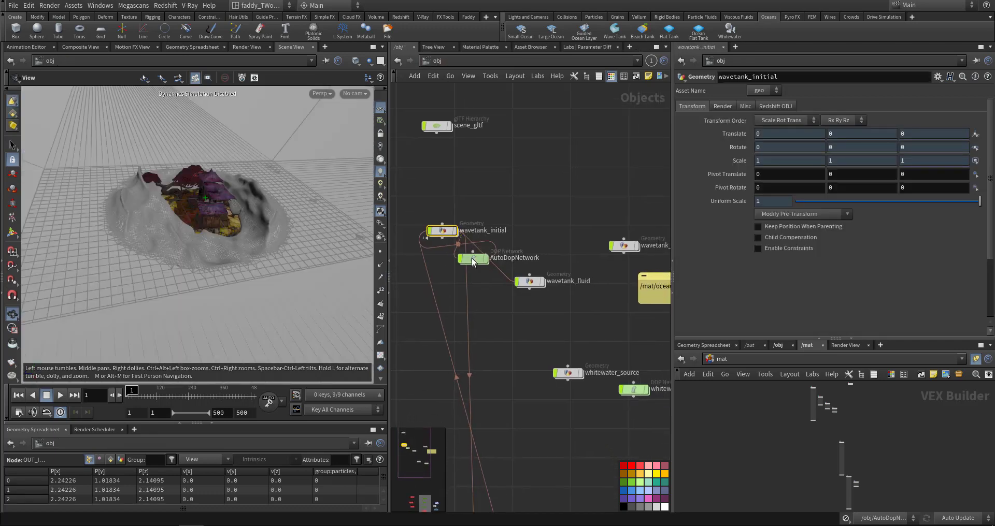
double_click(471, 258)
click(526, 238)
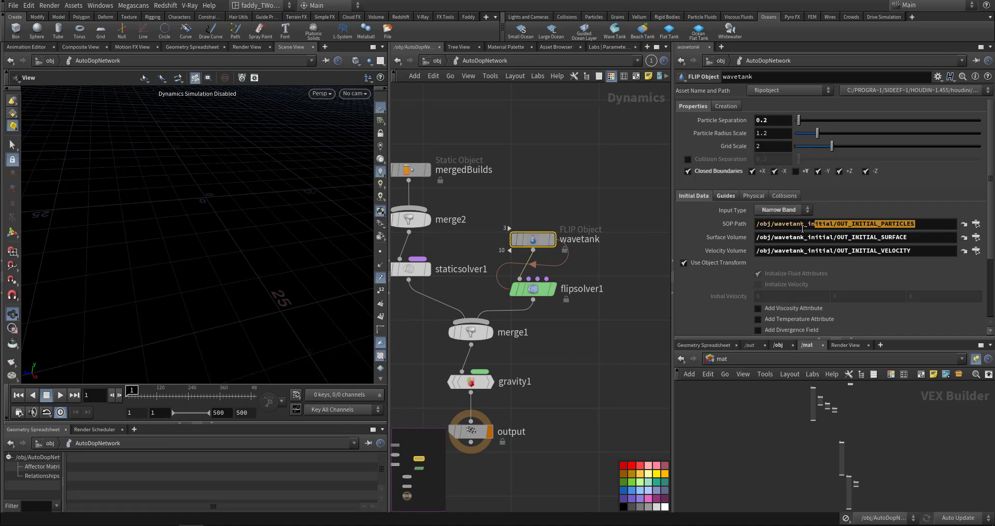
drag(789, 228, 756, 224)
drag(915, 241, 784, 237)
click(917, 250)
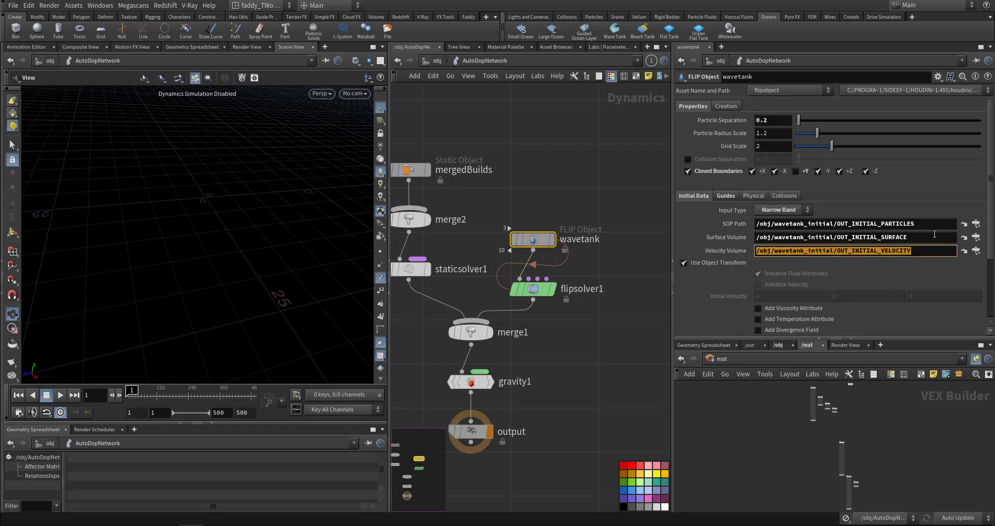
click(918, 249)
- Review the wavetank Guides options and bring up flipsolver1's volume limits
click(725, 196)
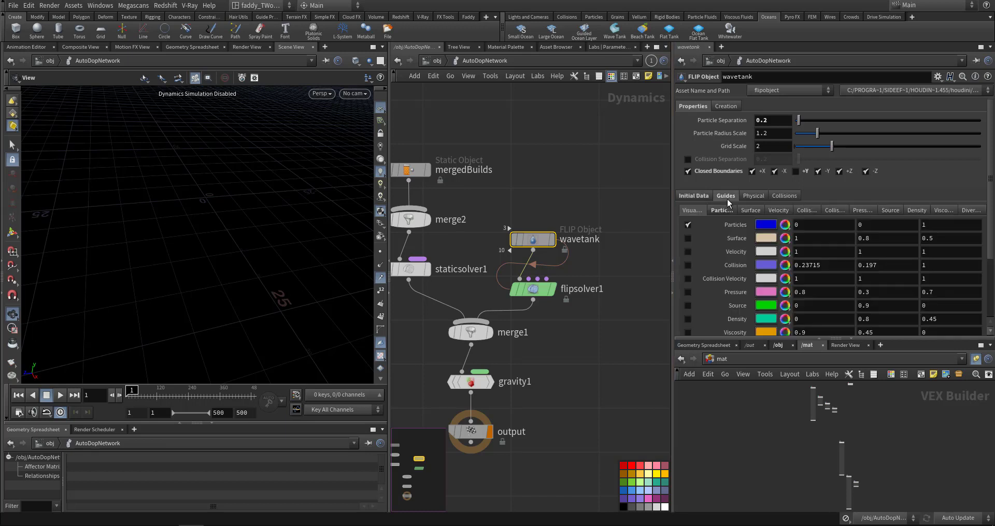
middle_drag(601, 225, 636, 183)
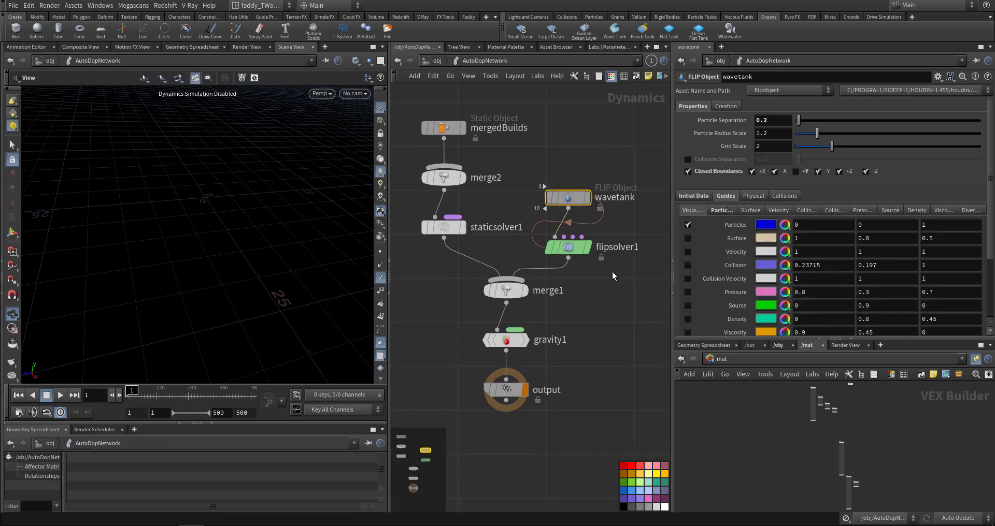
click(568, 247)
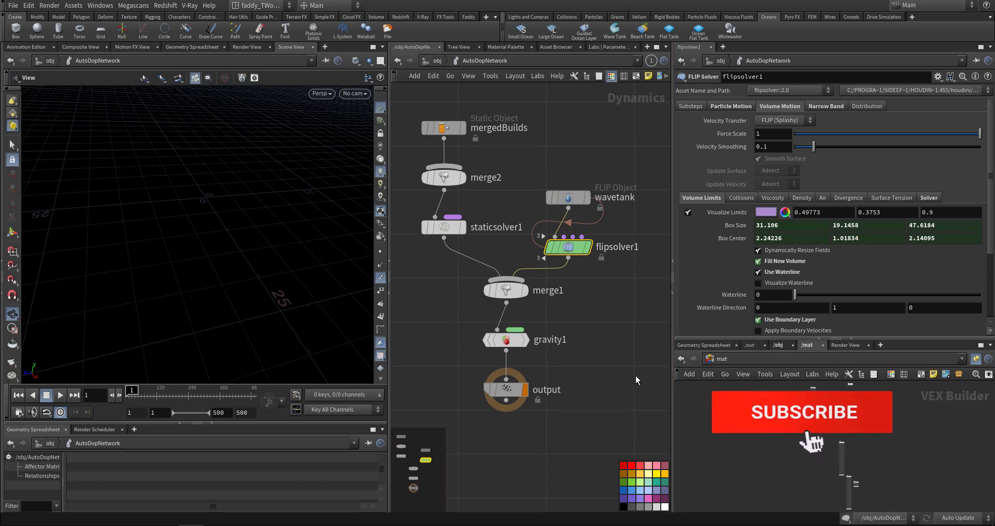
- Confirm Narrow Band on flipsolver1 and as the wavetank's initial input type
click(821, 108)
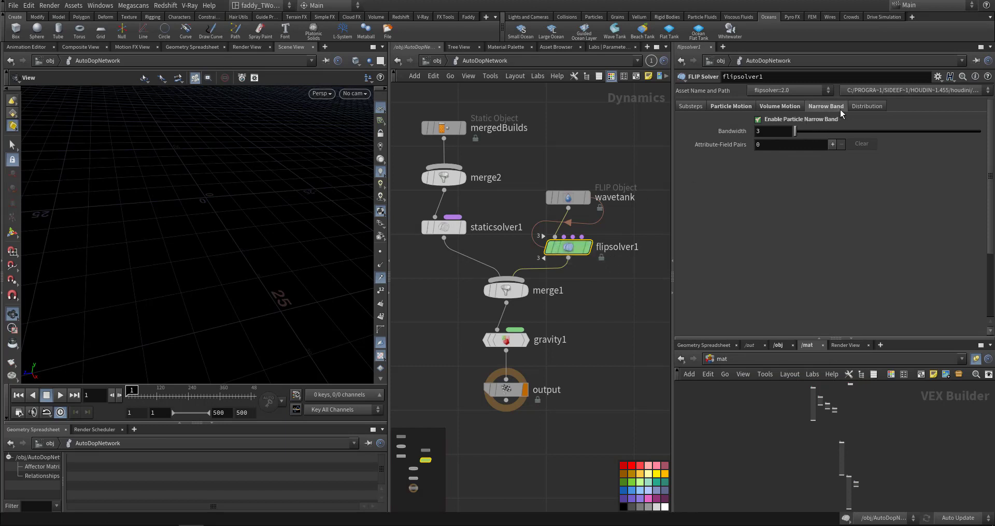
click(547, 199)
click(703, 198)
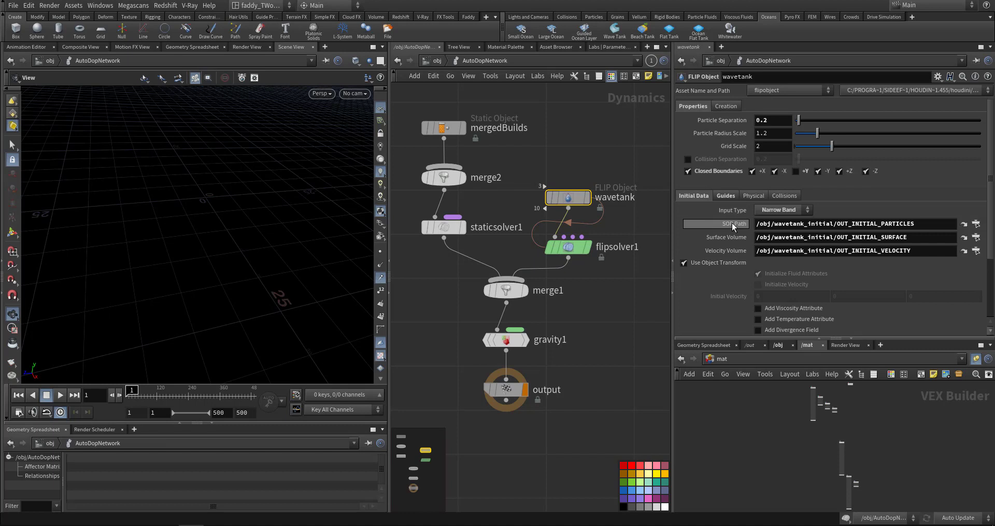
click(778, 211)
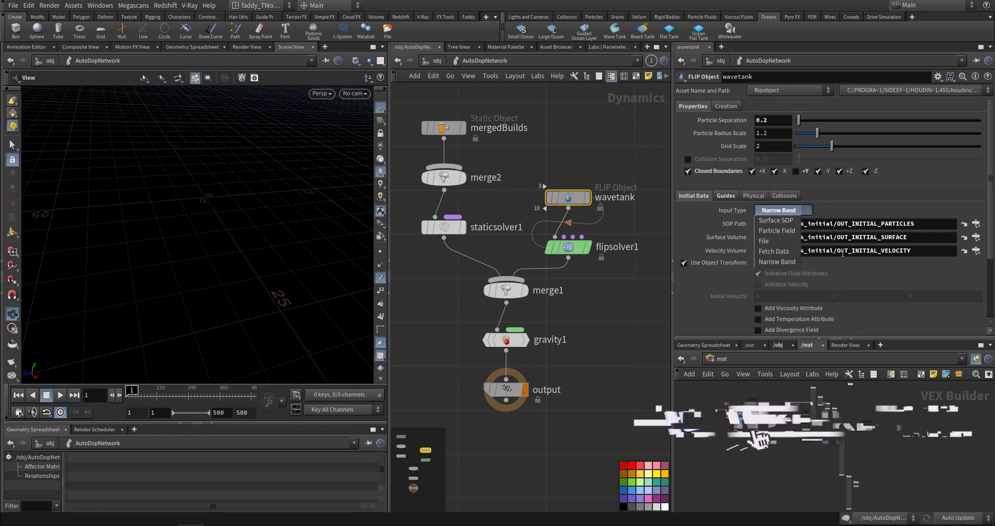
key(Escape)
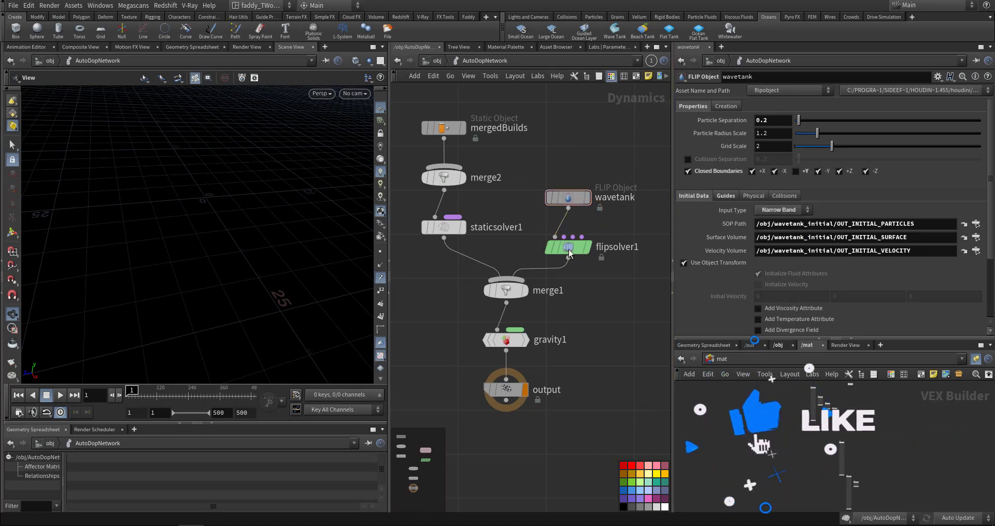
- Step the FLIP simulation forward to frame 2
click(584, 141)
middle_drag(584, 141, 584, 115)
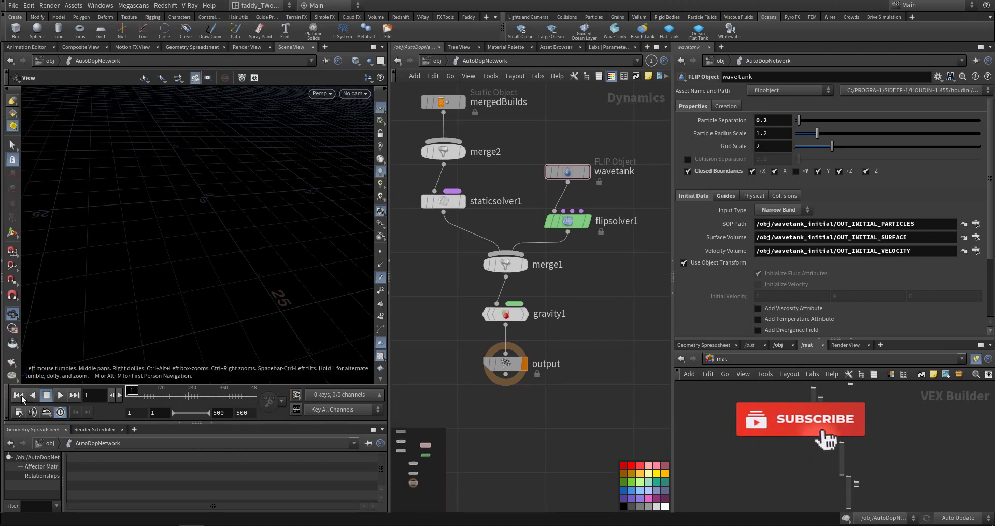
click(119, 396)
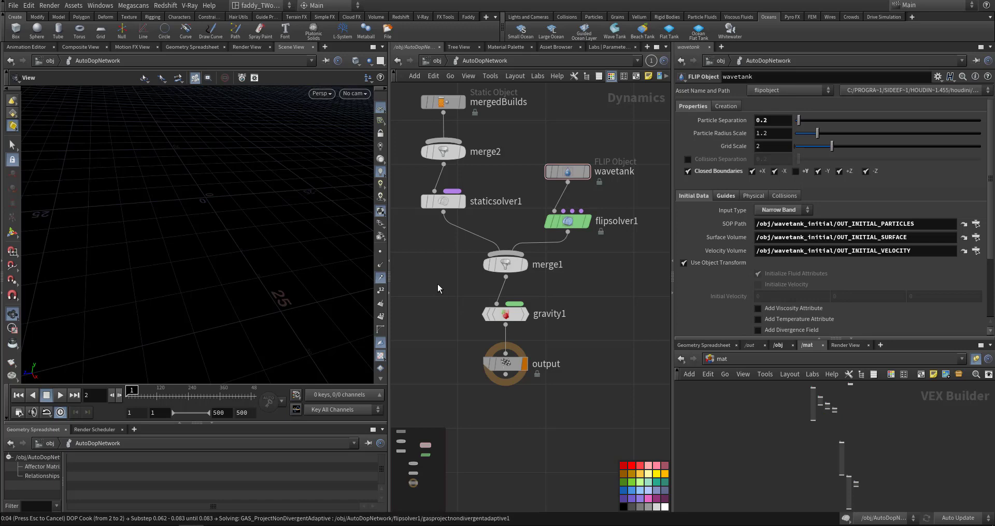
- Confirm the mergedBuilds collision Proxy Volume path points to OUT_VDB_BUILD
middle_drag(448, 319, 514, 426)
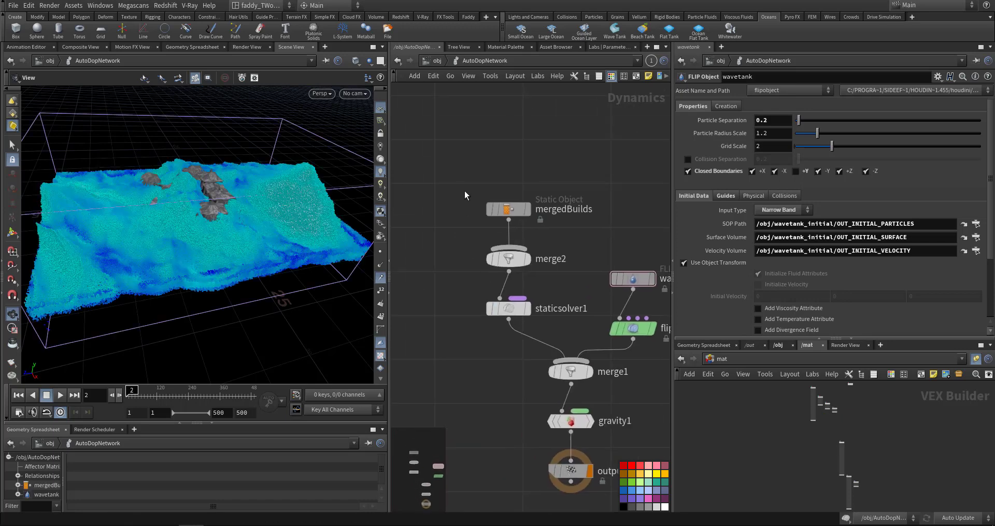
click(508, 209)
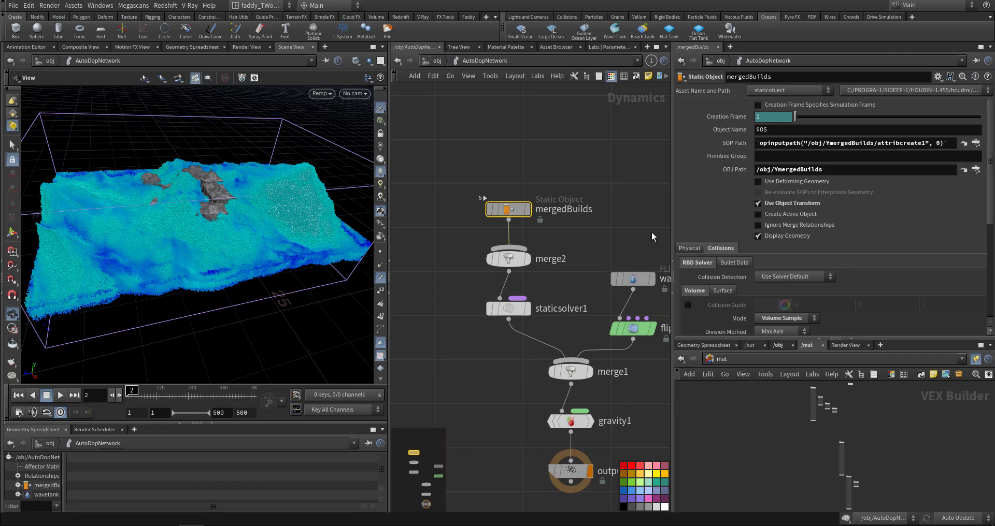
scroll(173, 205, up, 5)
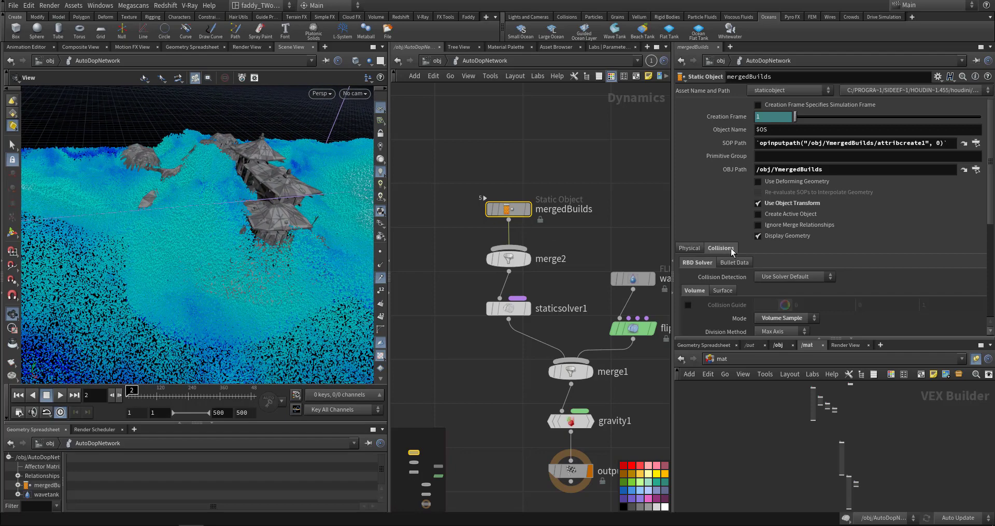
scroll(732, 254, down, 3)
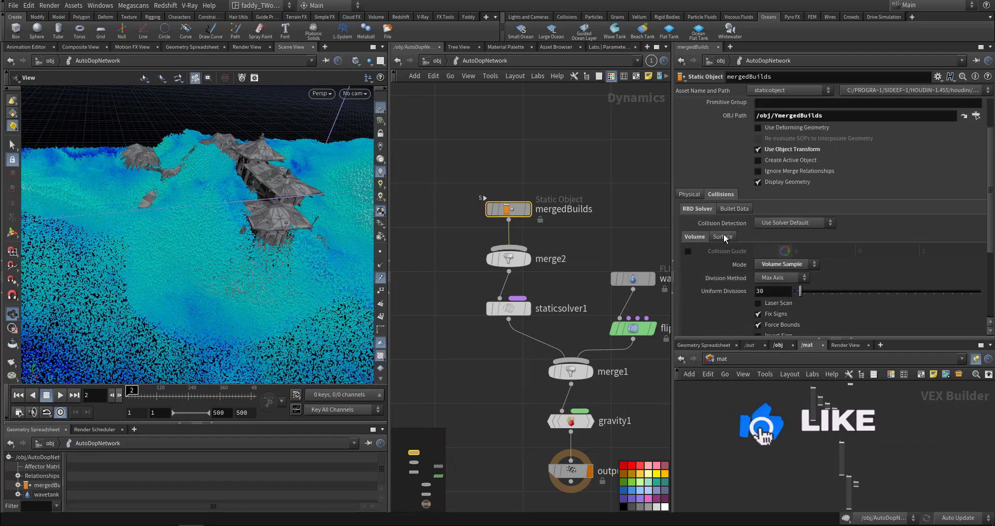
scroll(706, 277, down, 3)
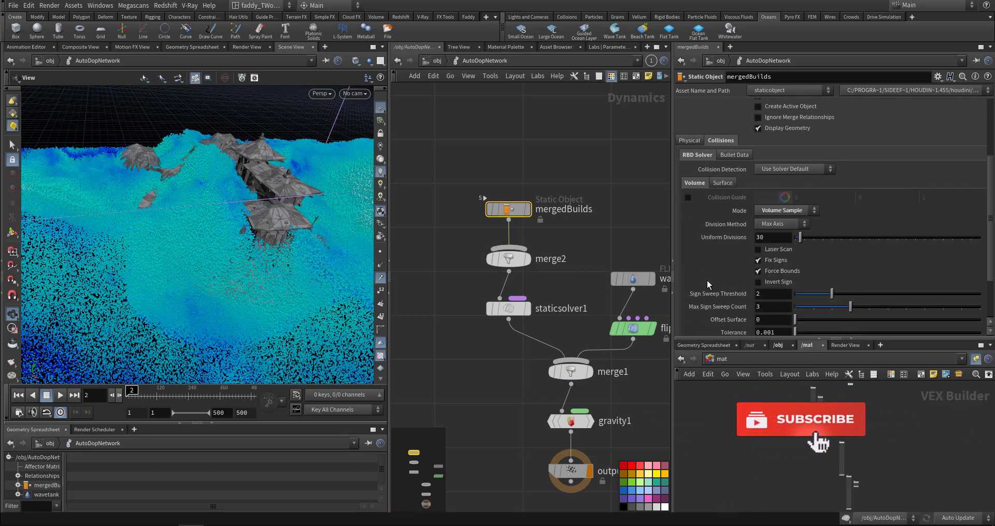
scroll(707, 284, down, 4)
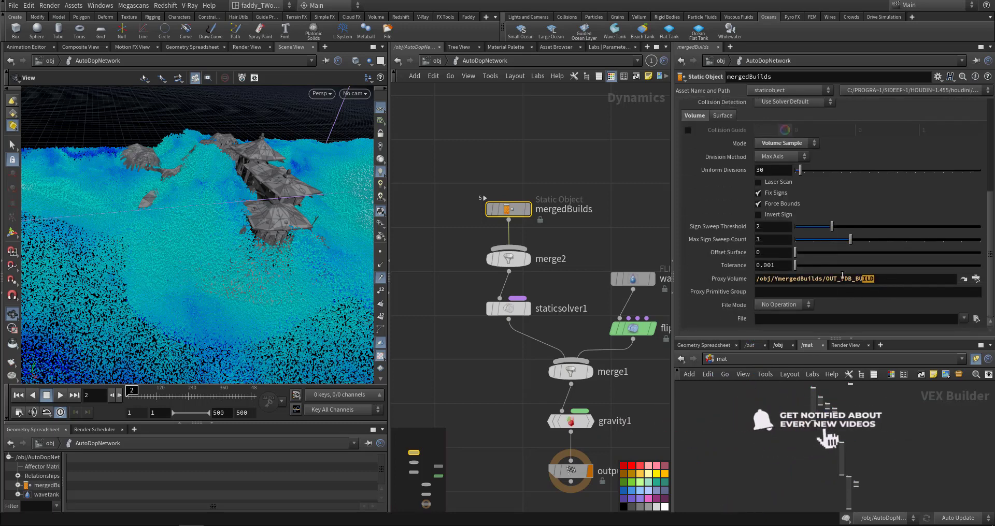
drag(842, 278, 721, 280)
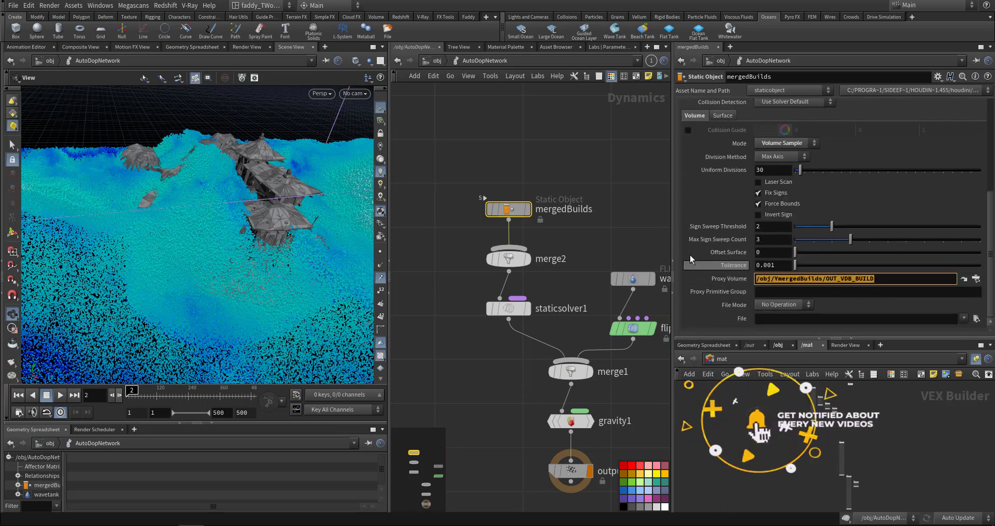
key(ctrl+c)
- Go up to /obj and dive into the YmergedBuilds geometry network
click(433, 62)
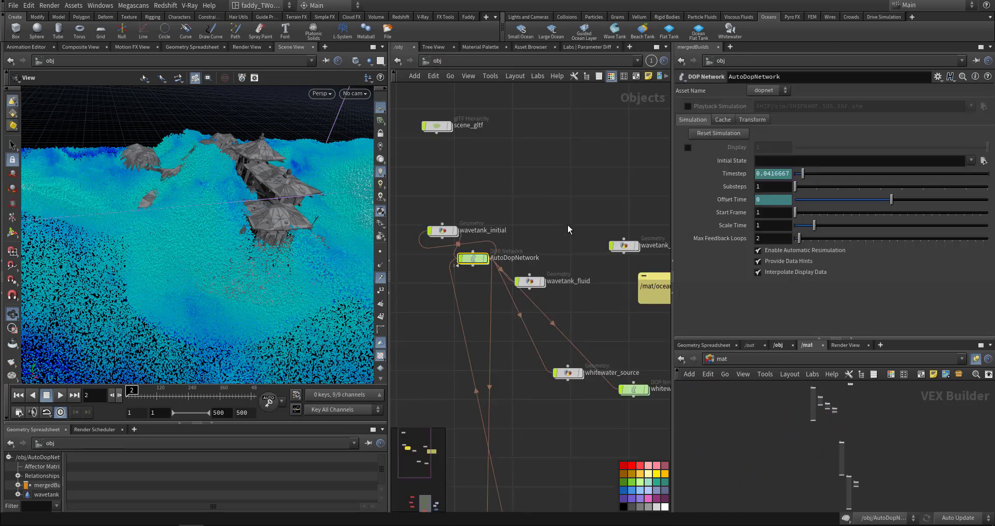
scroll(582, 334, up, 5)
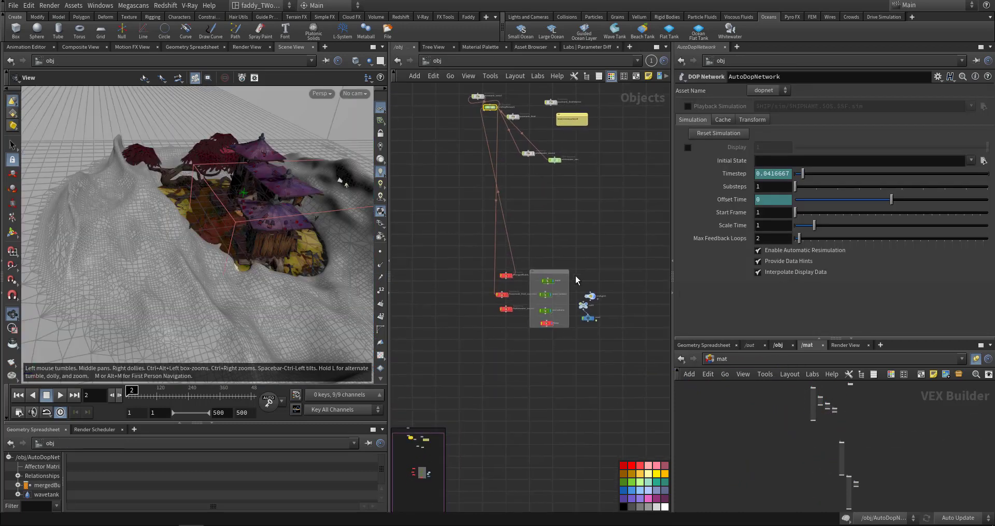
double_click(521, 294)
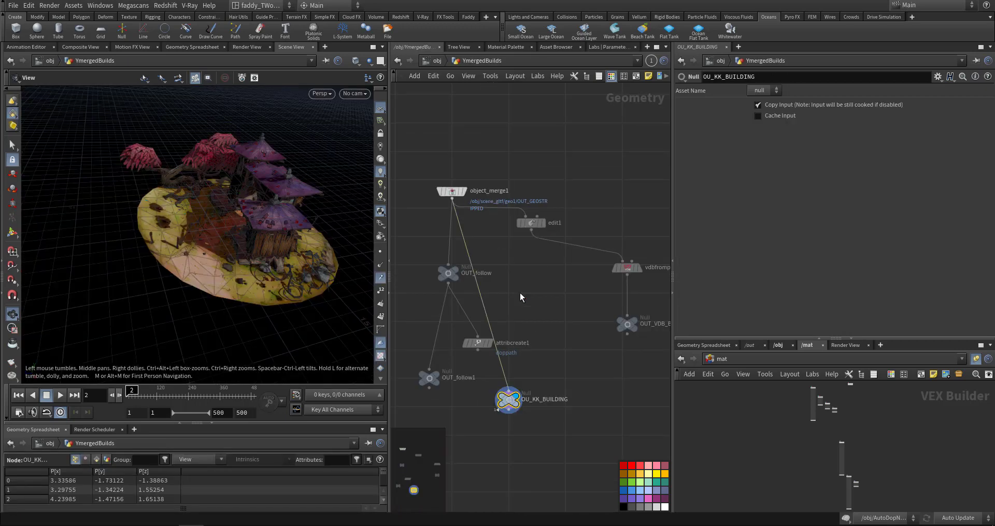
middle_drag(528, 285, 567, 251)
scroll(567, 243, up, 4)
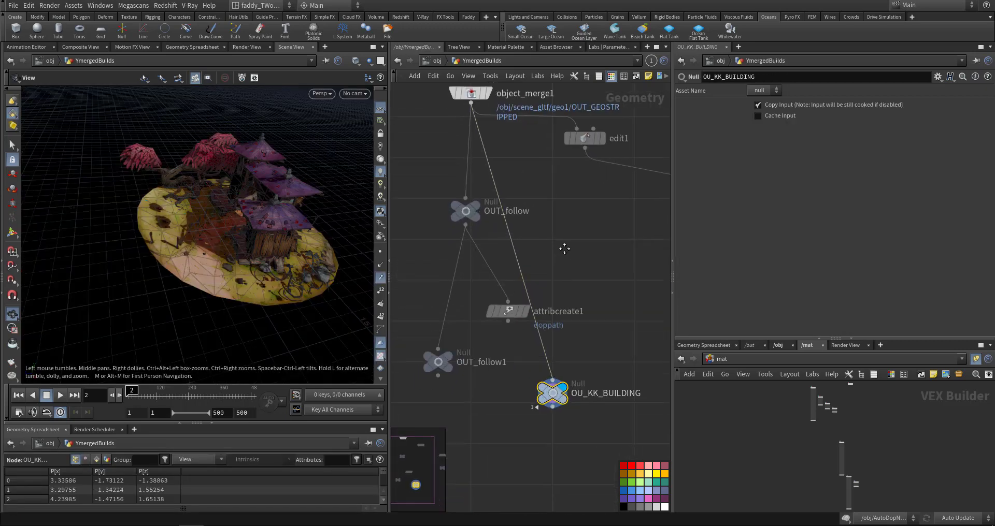
middle_drag(551, 212, 554, 345)
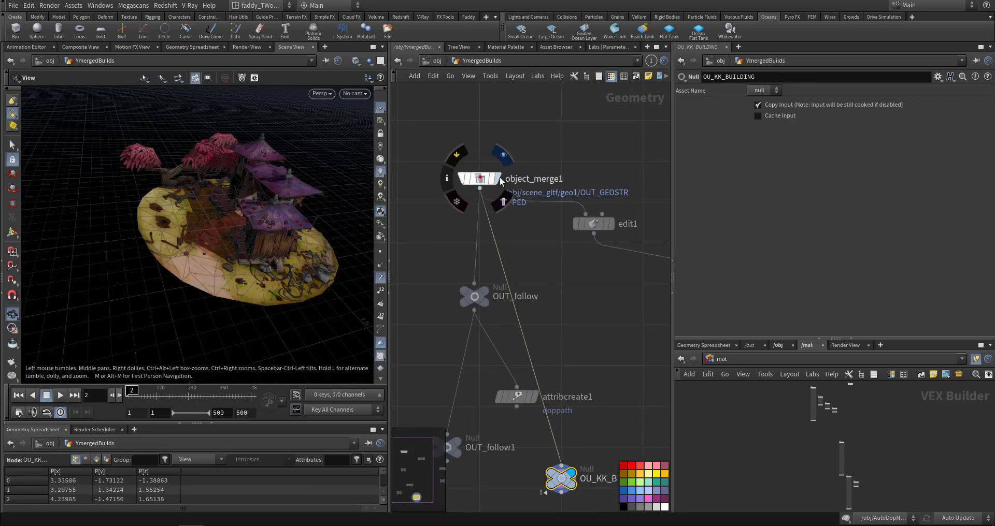
- Inspect object_merge1 and edit1, display the vdbfrompolygons volume, then return to /obj
click(483, 182)
mouse_move(531, 300)
middle_down()
mouse_move(575, 202)
mouse_move(490, 183)
middle_up()
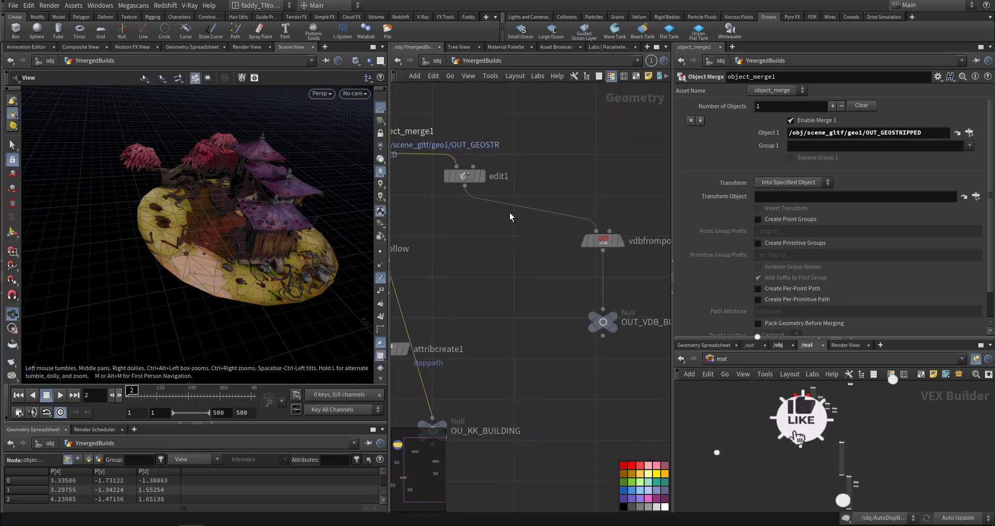
click(482, 176)
drag(367, 219, 178, 318)
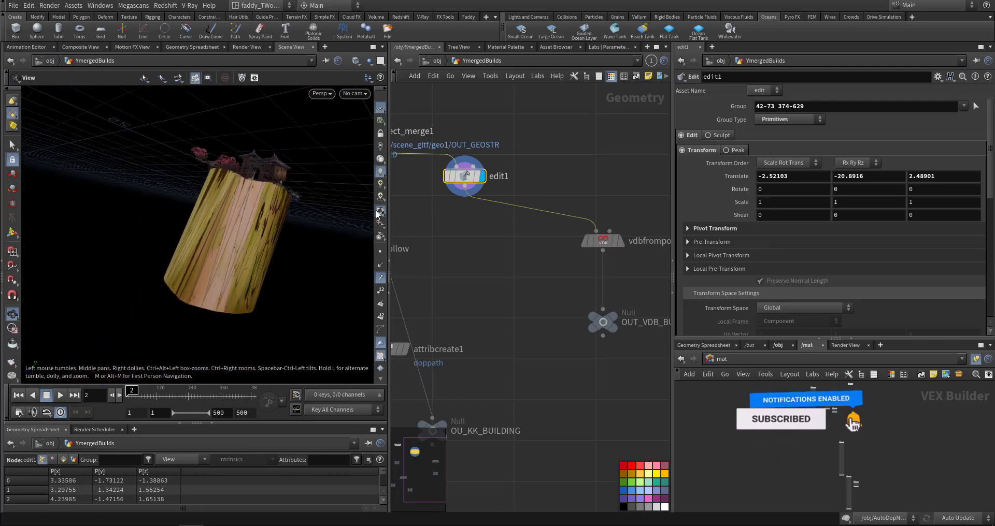
click(624, 242)
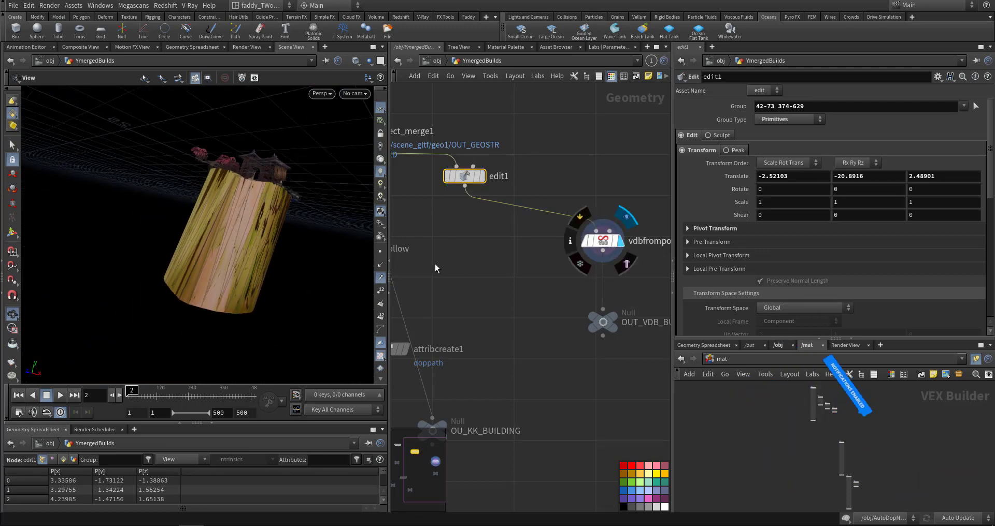
mouse_move(290, 260)
mouse_down()
mouse_move(231, 233)
mouse_move(417, 139)
mouse_up()
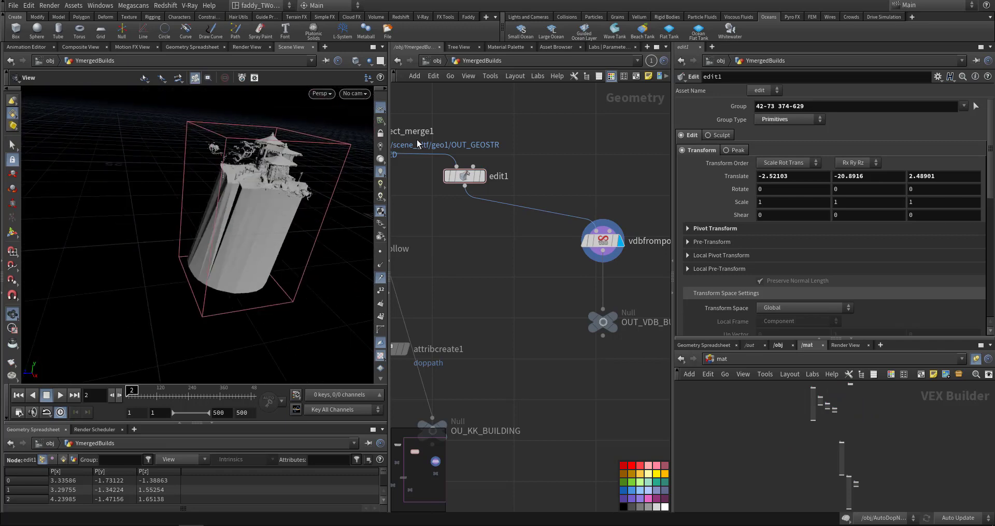
click(434, 60)
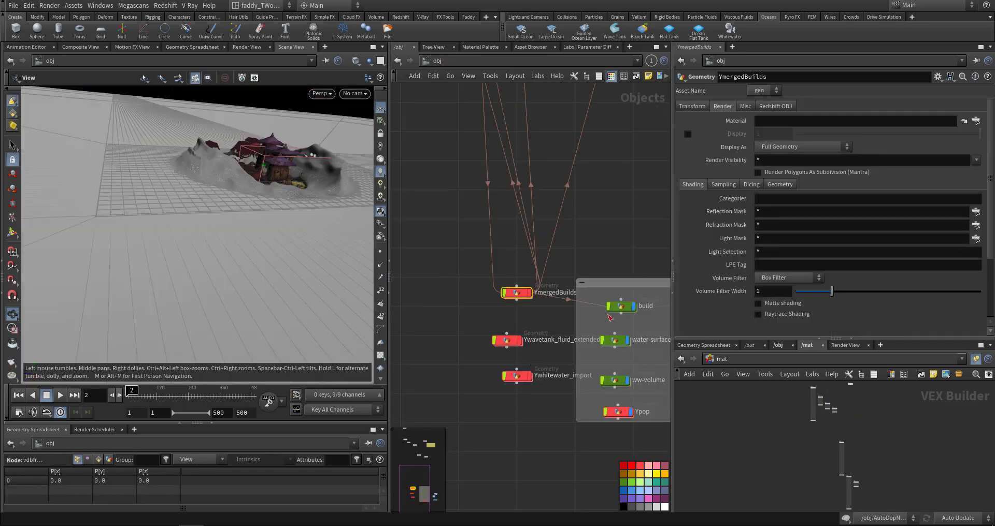
scroll(548, 255, up, 5)
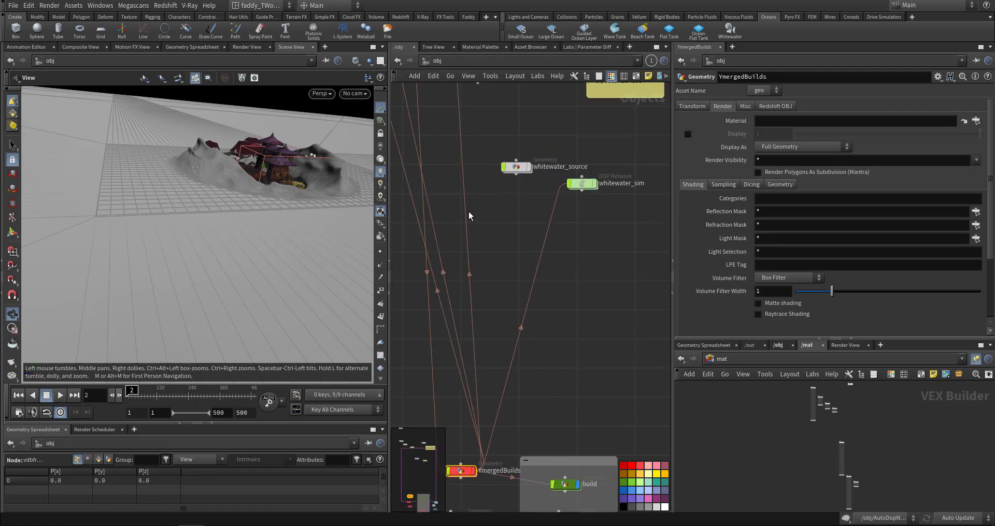
scroll(526, 326, up, 8)
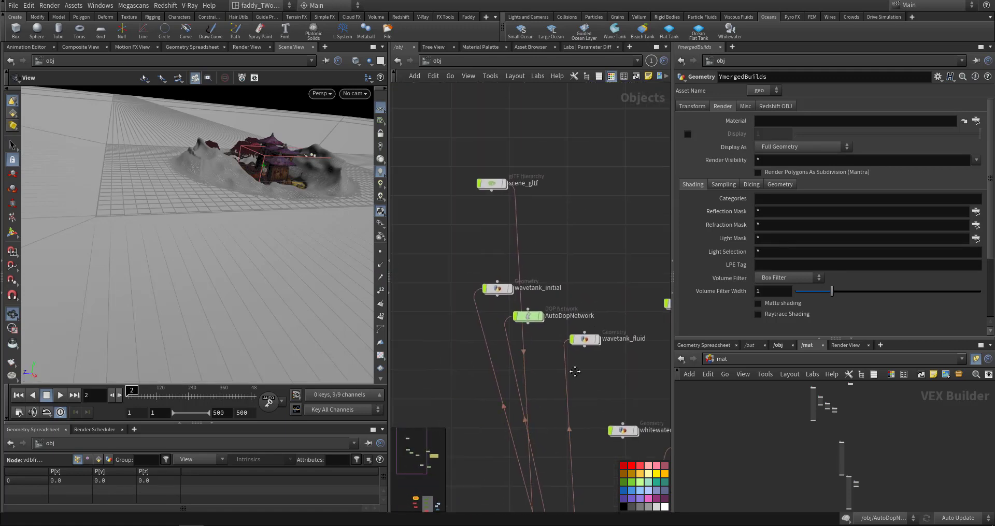
- Enter AutoDopNetwork, review the FLIP solver and wavetank settings, and replay the simulation
double_click(534, 320)
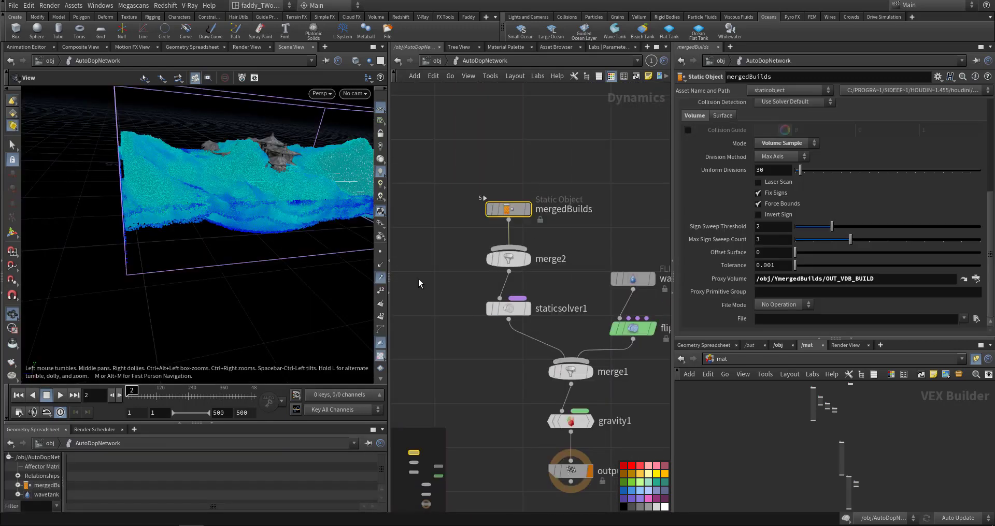
scroll(280, 260, up, 6)
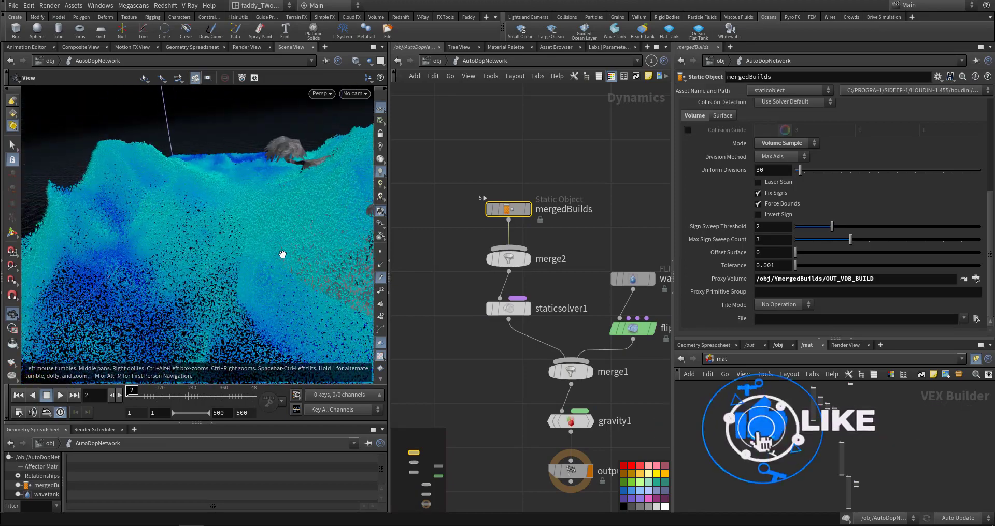
drag(280, 256, 265, 262)
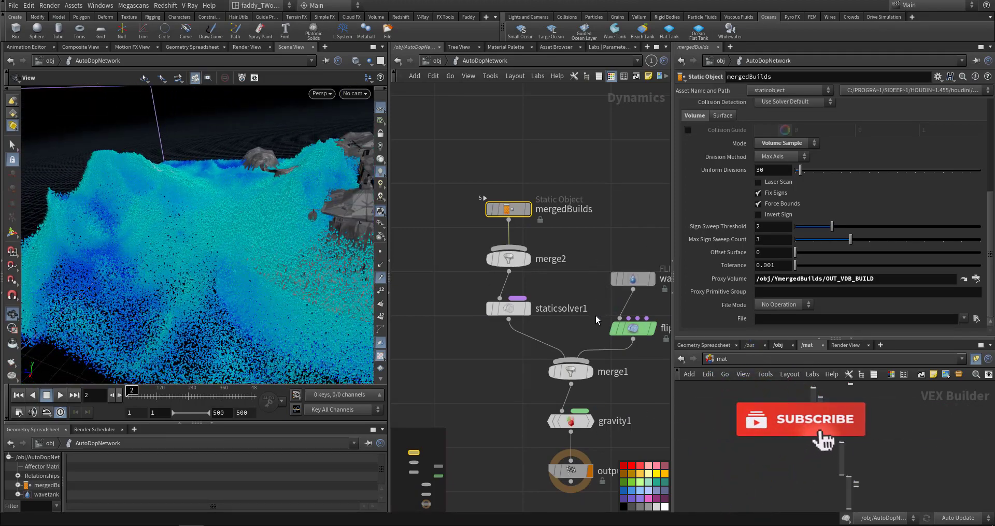
click(619, 336)
click(632, 279)
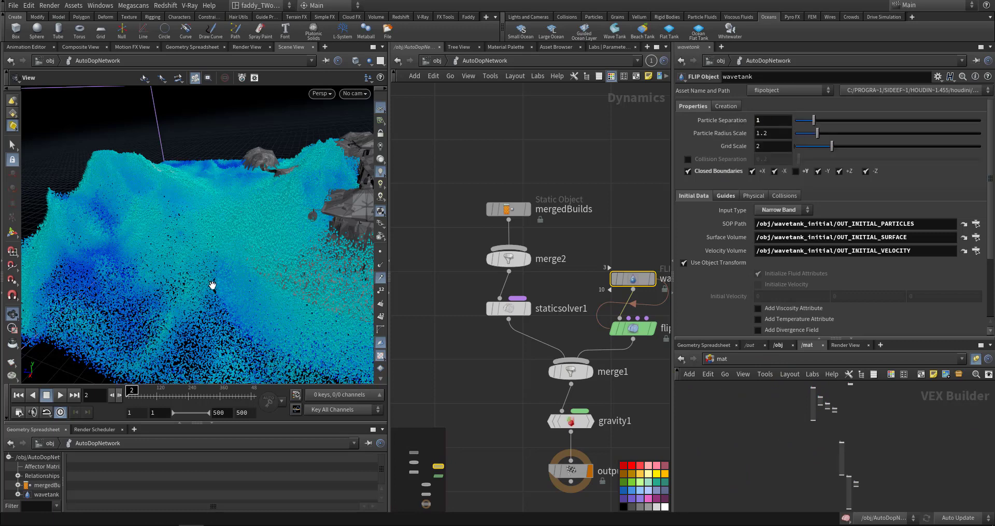
drag(250, 279, 160, 318)
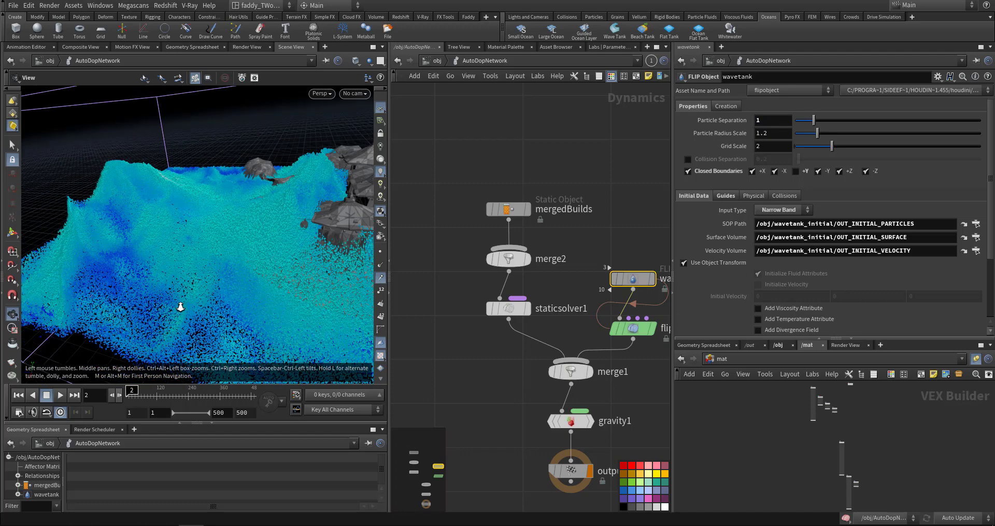
click(19, 396)
click(60, 395)
drag(186, 326, 243, 333)
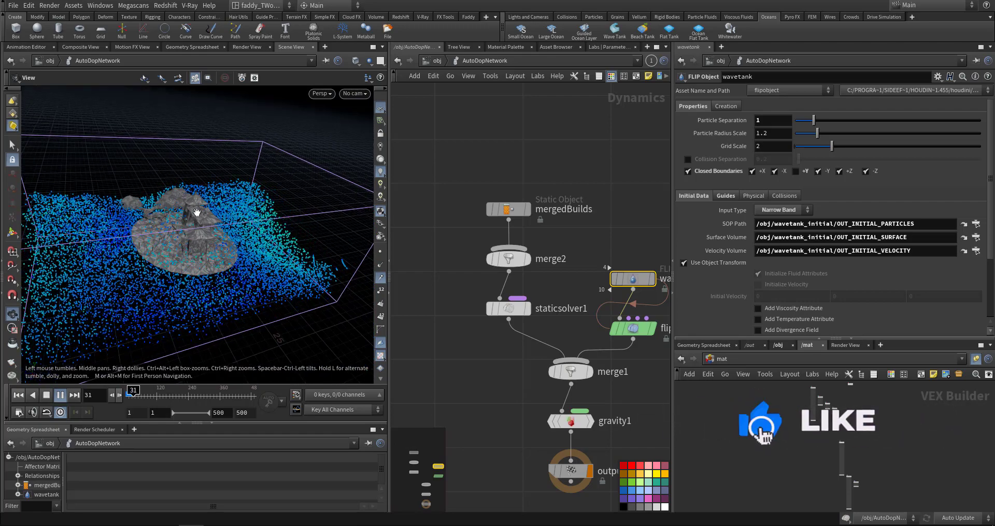
- Turn off Display Geometry on the mergedBuilds collider
drag(457, 176, 579, 235)
drag(449, 167, 541, 219)
scroll(730, 201, up, 5)
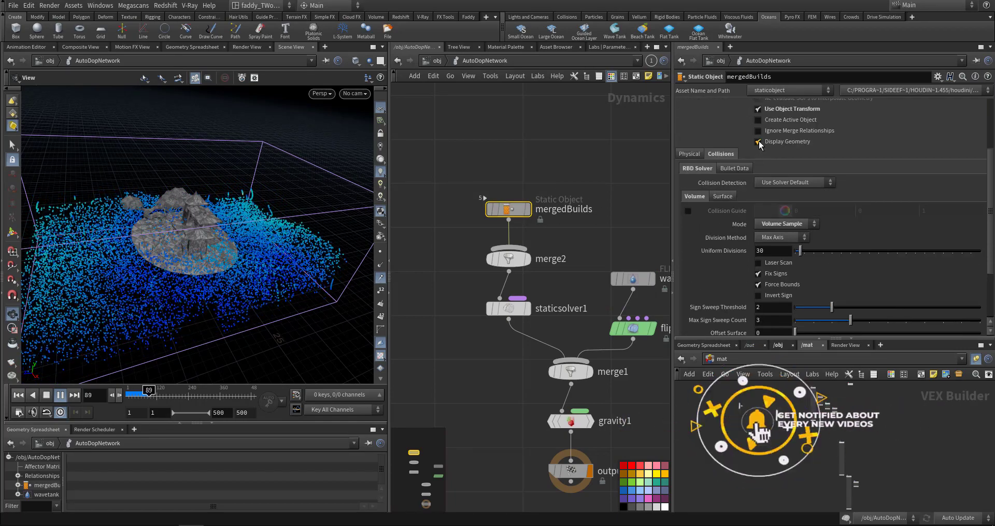
click(759, 141)
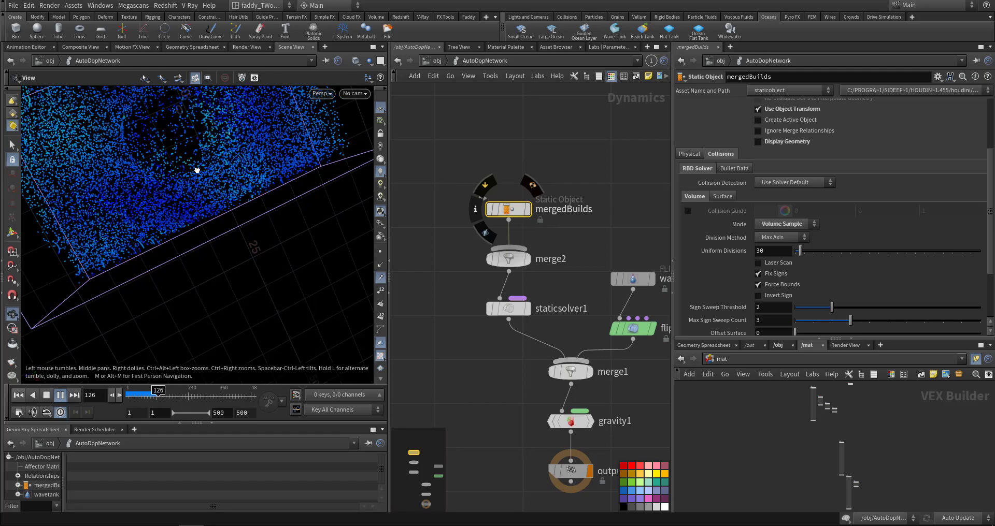
- Set the wavetank Particle Separation to 0.5 and recook from frame 1
drag(196, 170, 200, 131)
drag(200, 211, 71, 351)
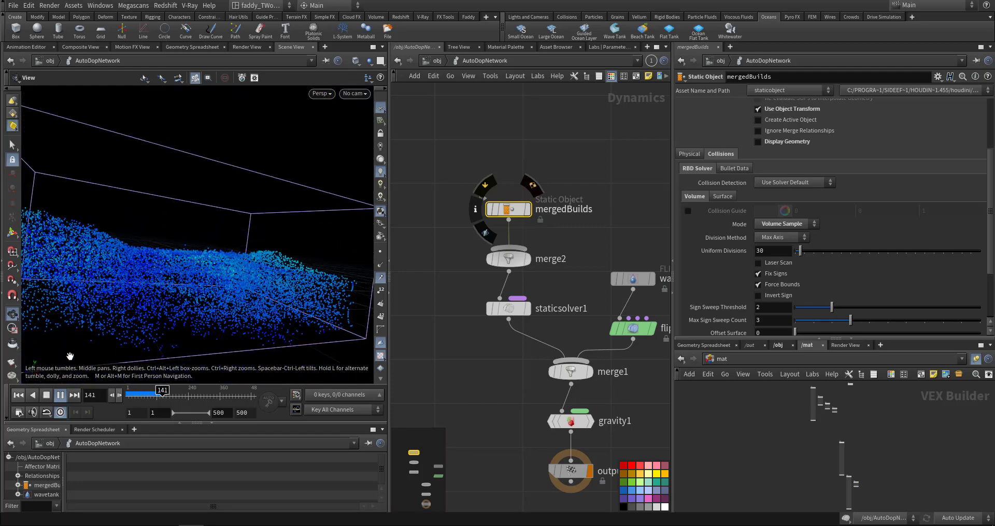
click(21, 395)
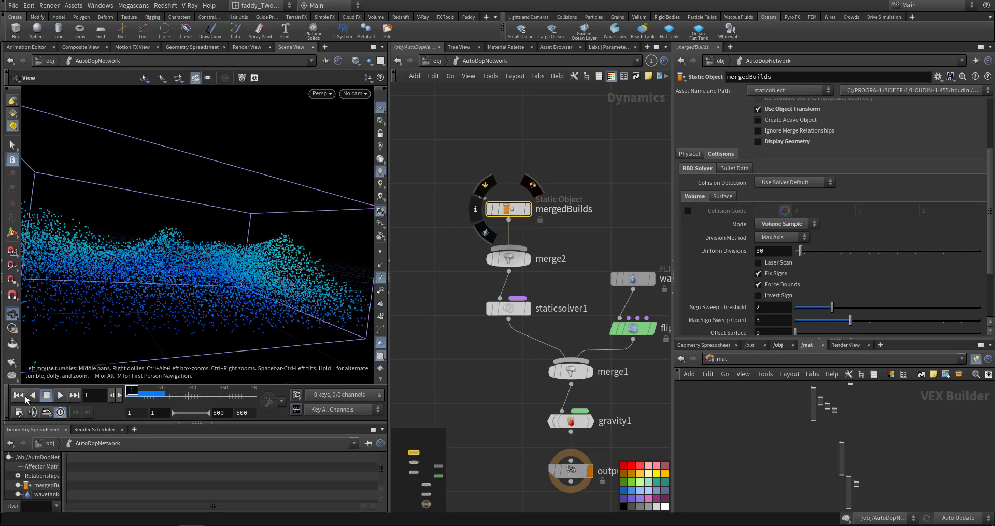
click(628, 279)
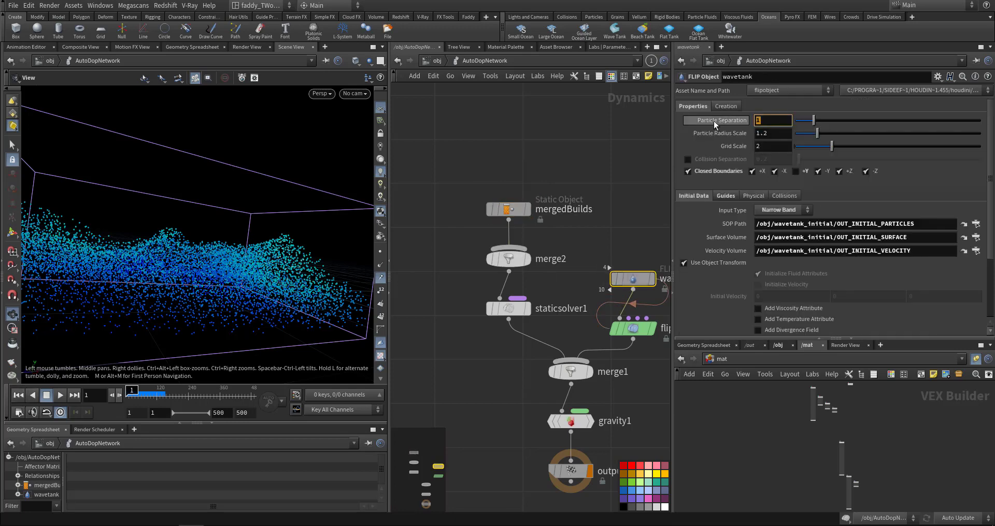
mouse_move(720, 120)
text(.5)
key(Return)
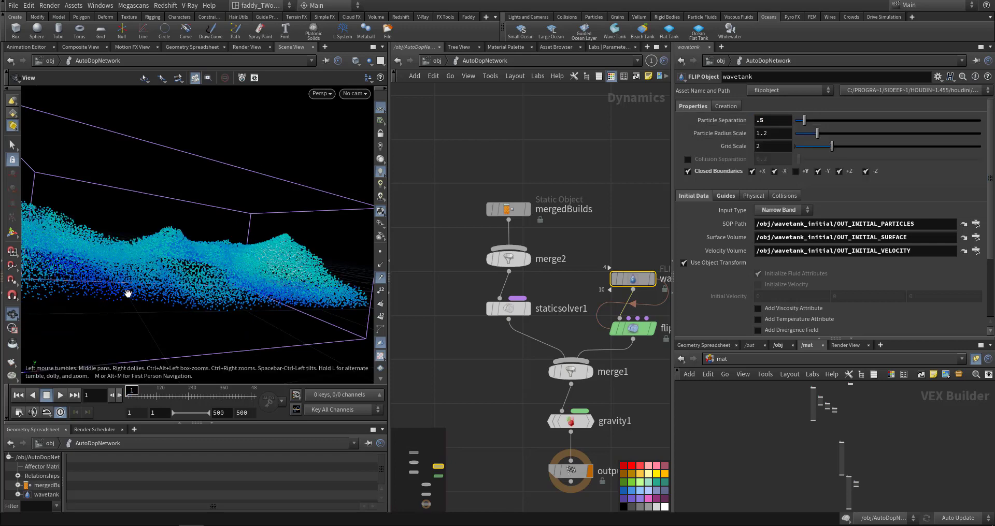
mouse_move(131, 291)
mouse_down()
mouse_move(109, 282)
mouse_move(167, 288)
mouse_move(192, 262)
mouse_up()
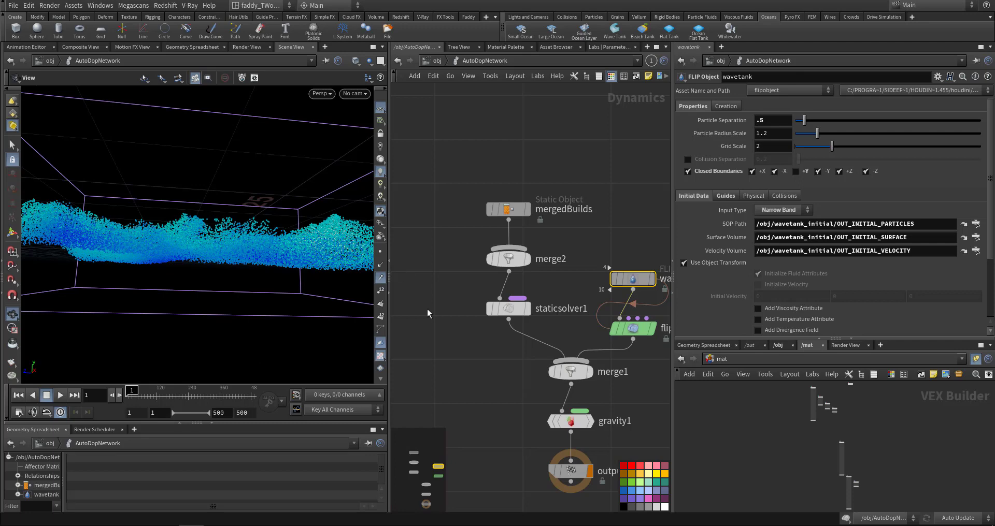
- Enter the Ywavetank_fluid_extended network and select particlefluidsurface1
click(428, 65)
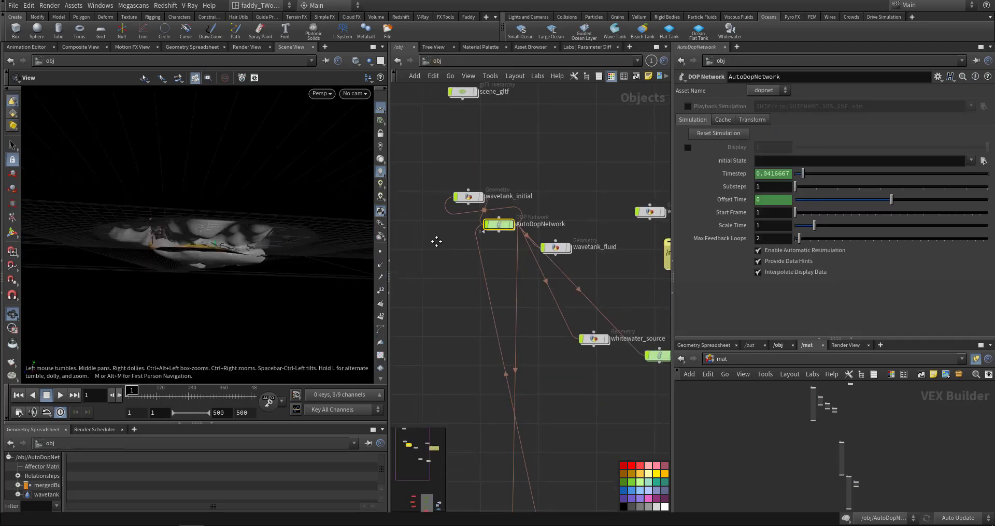
mouse_move(471, 355)
middle_down()
mouse_move(478, 361)
mouse_move(530, 276)
mouse_move(525, 260)
middle_up()
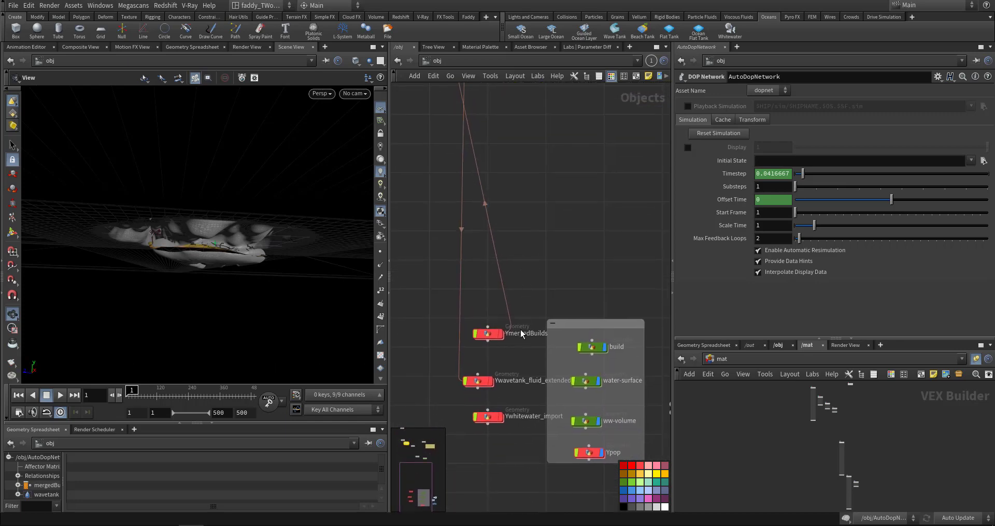
double_click(477, 382)
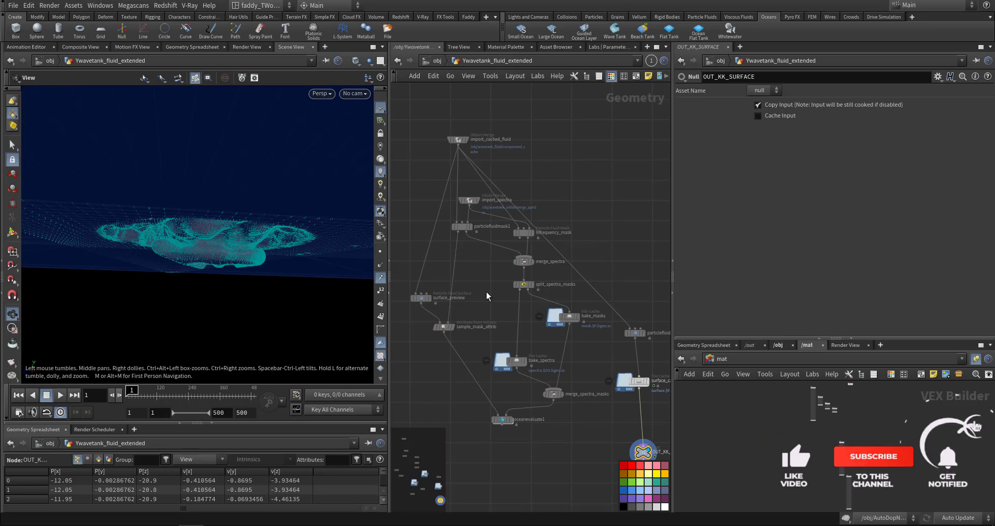
scroll(486, 269, up, 5)
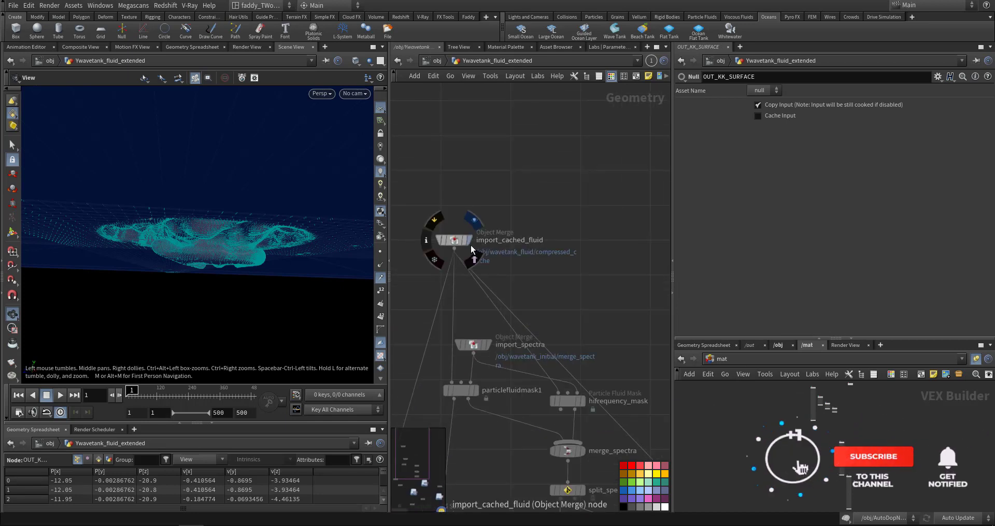
mouse_move(553, 464)
middle_down()
mouse_move(506, 318)
mouse_move(535, 284)
mouse_move(431, 178)
middle_up()
mouse_move(594, 326)
middle_down()
mouse_move(491, 325)
mouse_move(498, 253)
middle_up()
drag(484, 258, 596, 214)
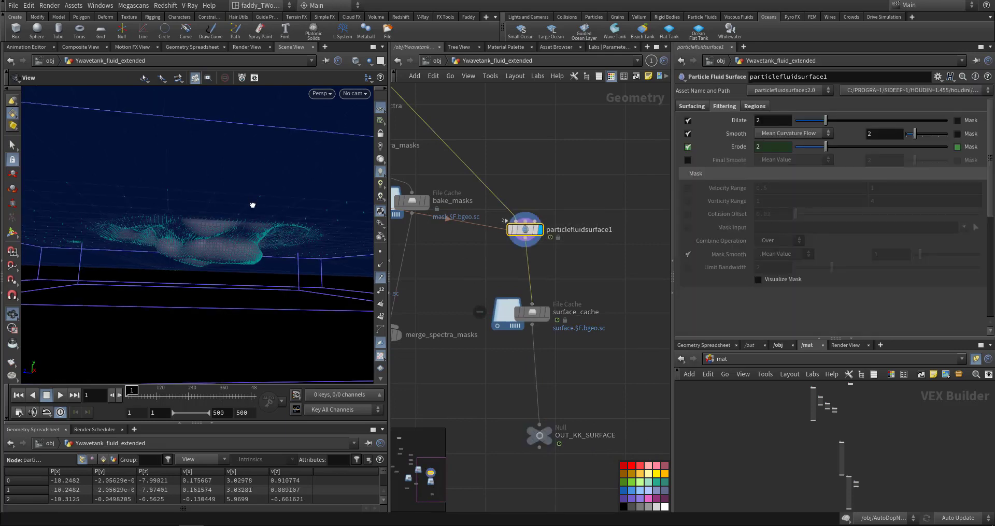
mouse_move(253, 211)
mouse_down()
mouse_move(271, 226)
mouse_move(171, 261)
mouse_move(223, 228)
mouse_move(173, 250)
mouse_move(196, 215)
mouse_move(166, 140)
mouse_up()
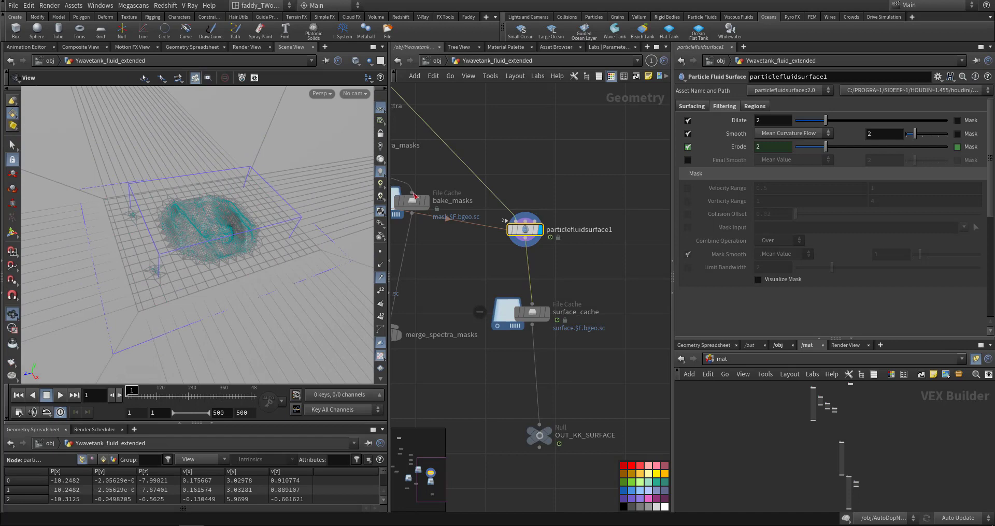
- In the Regions settings, set Extrude Distance 100, Flatten Distance 7.42 and Max Height 6.5
click(759, 108)
scroll(741, 266, down, 2)
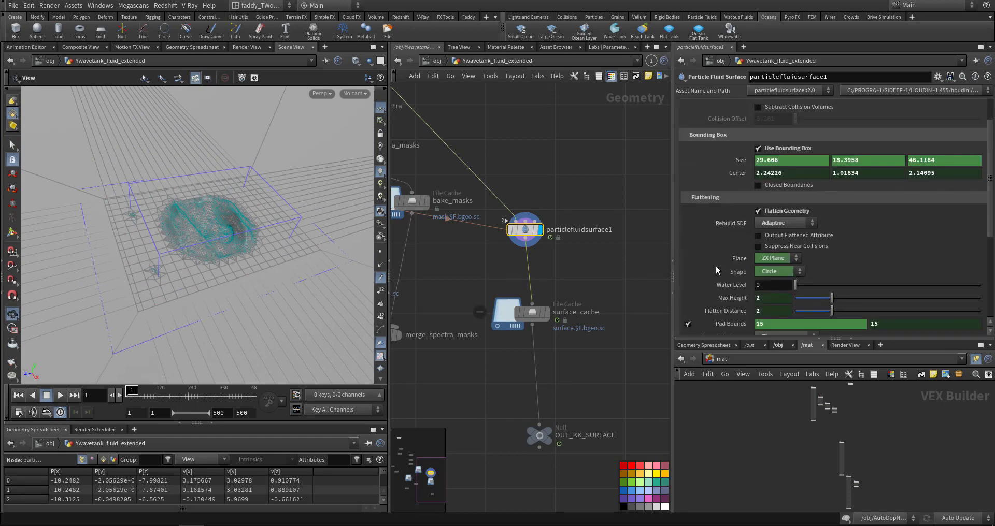
scroll(716, 266, down, 3)
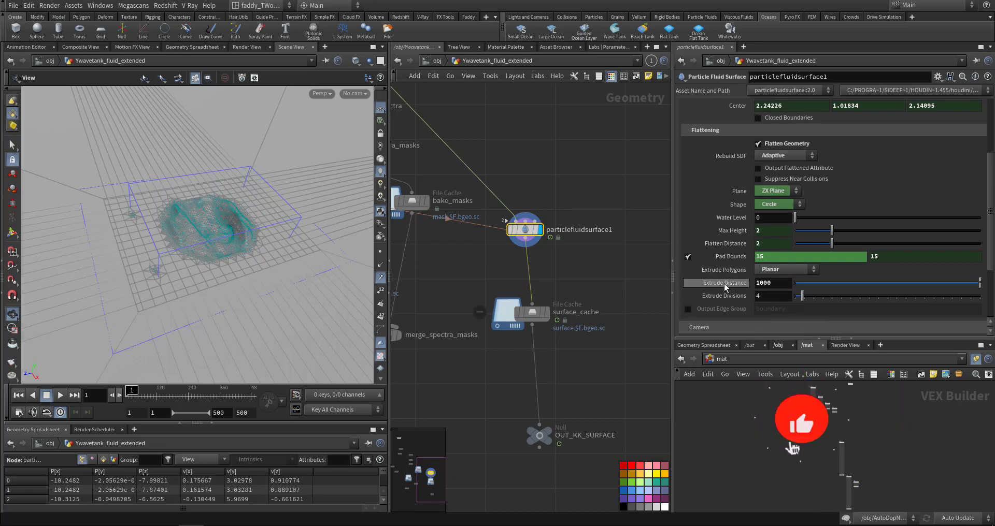
click(978, 284)
drag(978, 284, 981, 284)
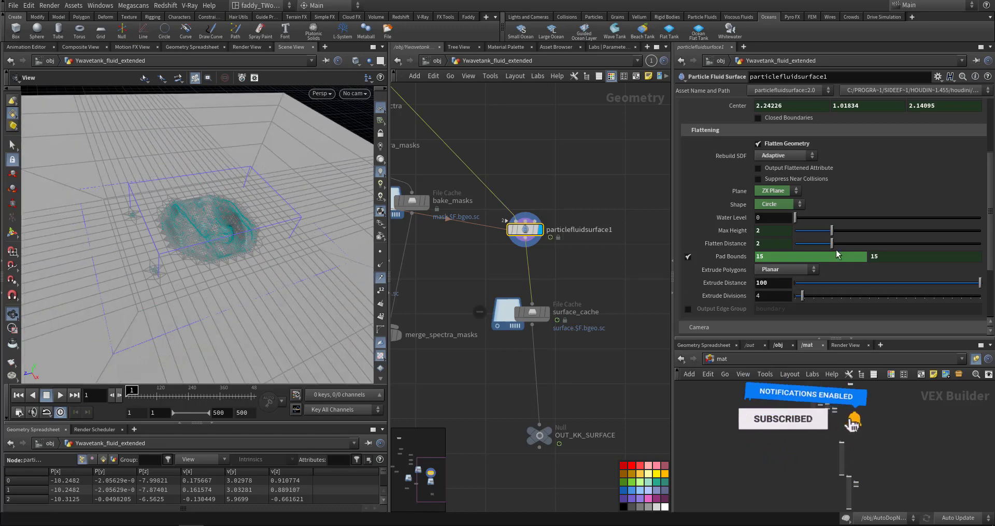
click(895, 243)
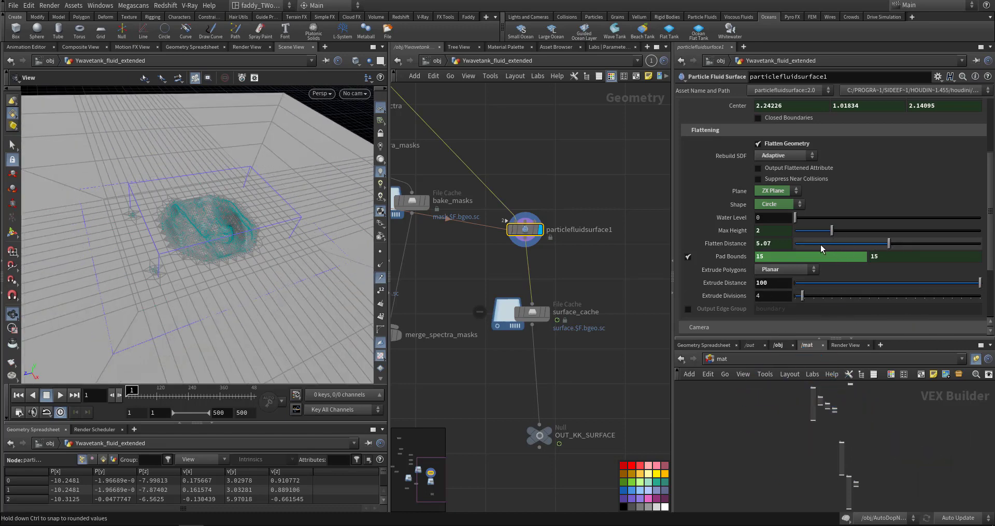
mouse_move(835, 245)
mouse_down()
mouse_move(858, 245)
mouse_move(828, 244)
mouse_up()
right_drag(196, 233, 665, 253)
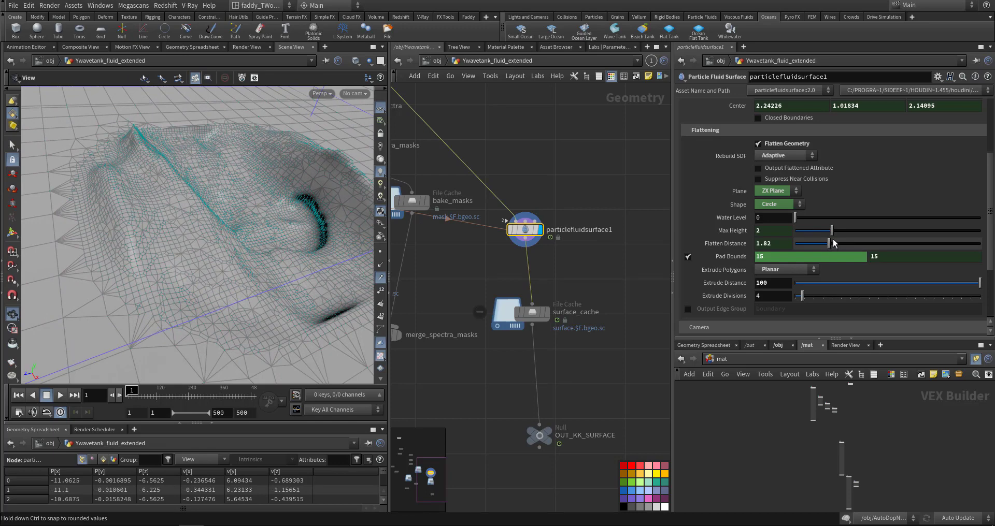
mouse_move(816, 248)
mouse_down()
mouse_move(942, 245)
mouse_move(933, 260)
mouse_up()
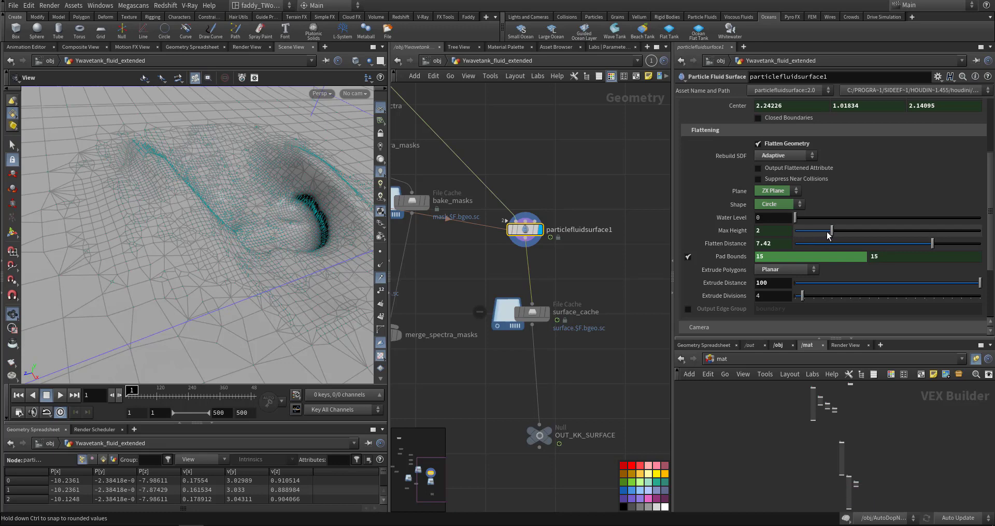
drag(797, 231, 891, 232)
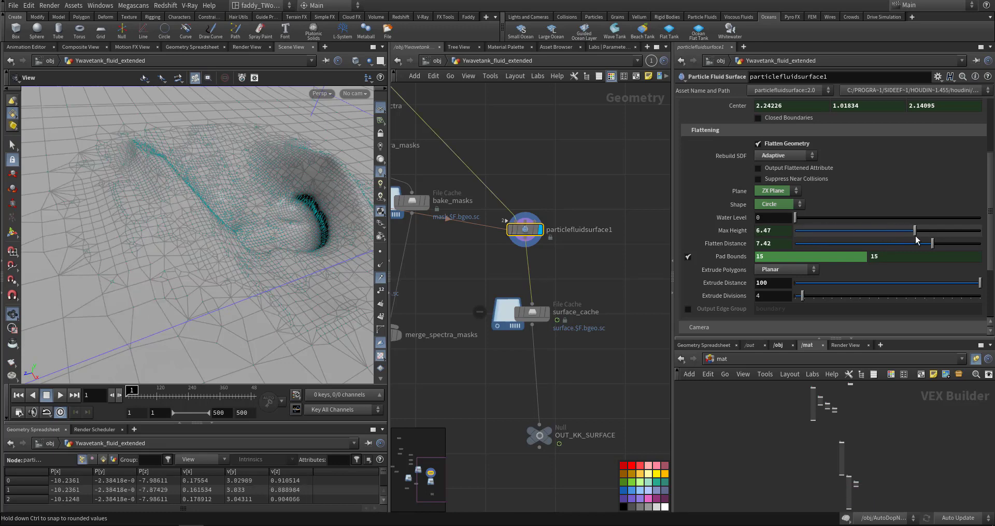
- Review the surface filtering settings, then return to the object level
scroll(695, 174, up, 2)
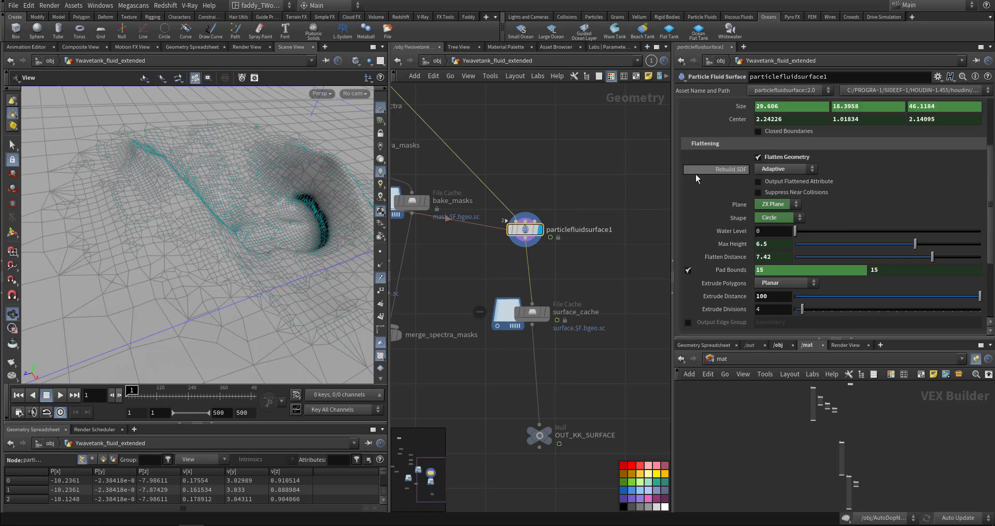
scroll(707, 151, up, 3)
click(726, 106)
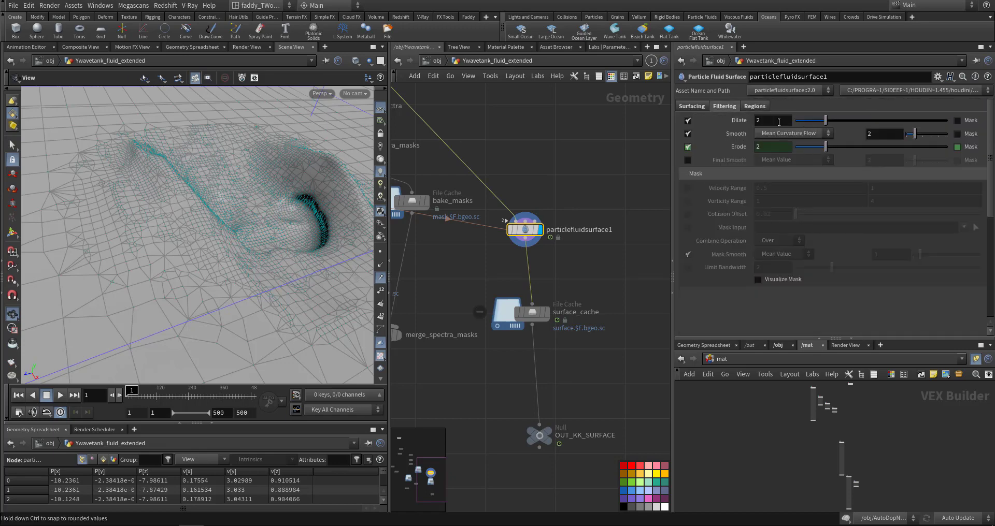
click(691, 106)
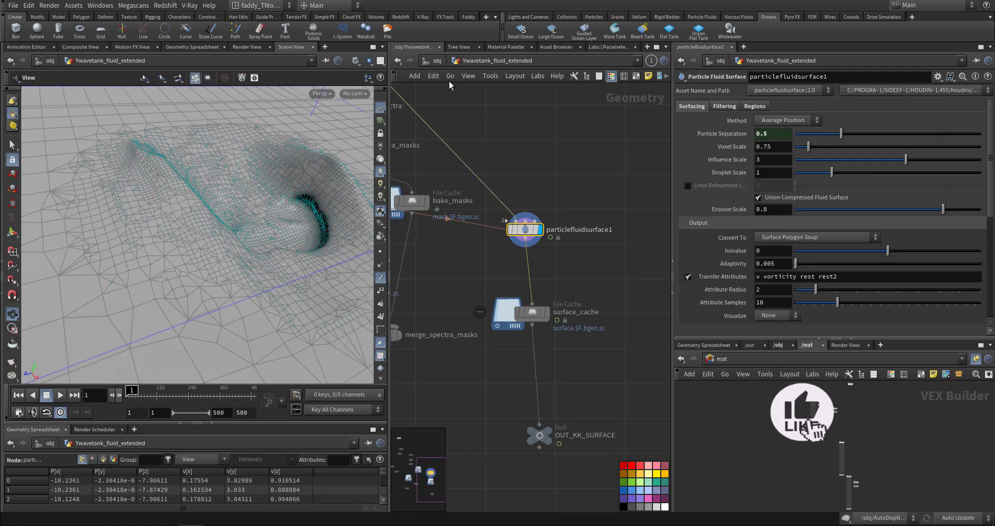
click(437, 61)
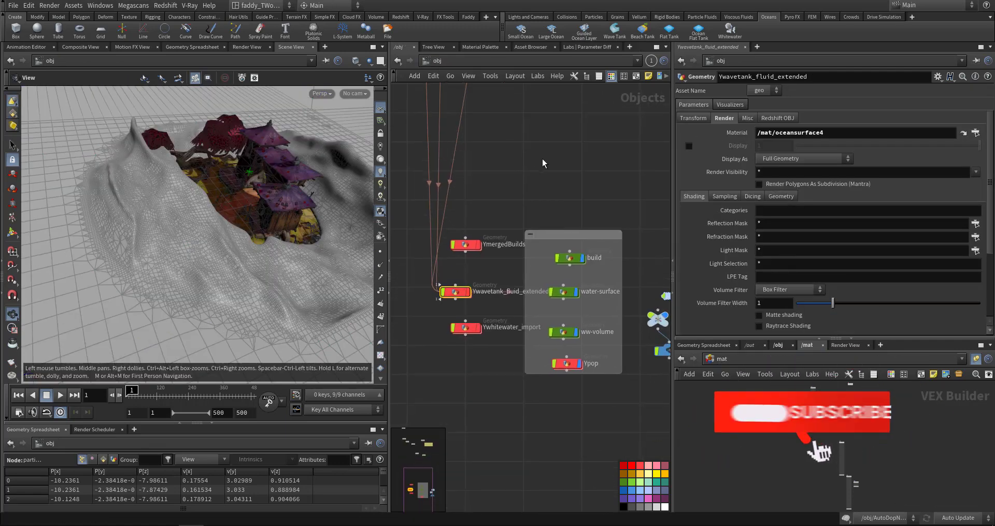
- Display whitewatersource_cache inside whitewater_source, preview its emission particles, then return to /obj
middle_drag(475, 150, 544, 382)
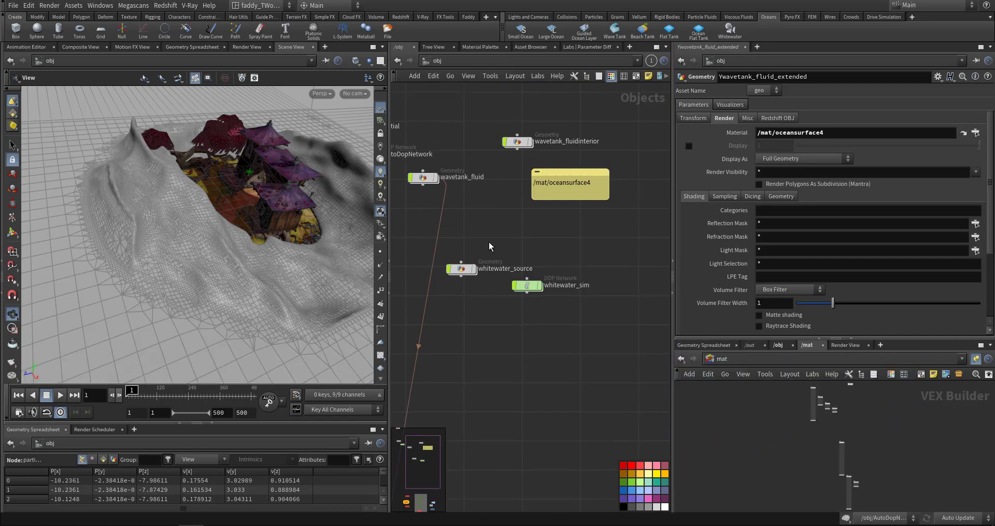
double_click(466, 268)
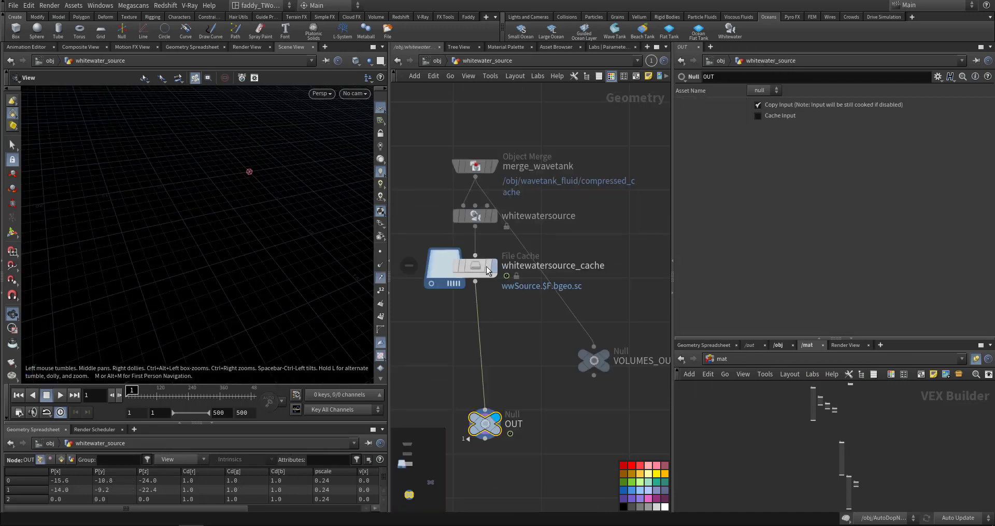
click(496, 265)
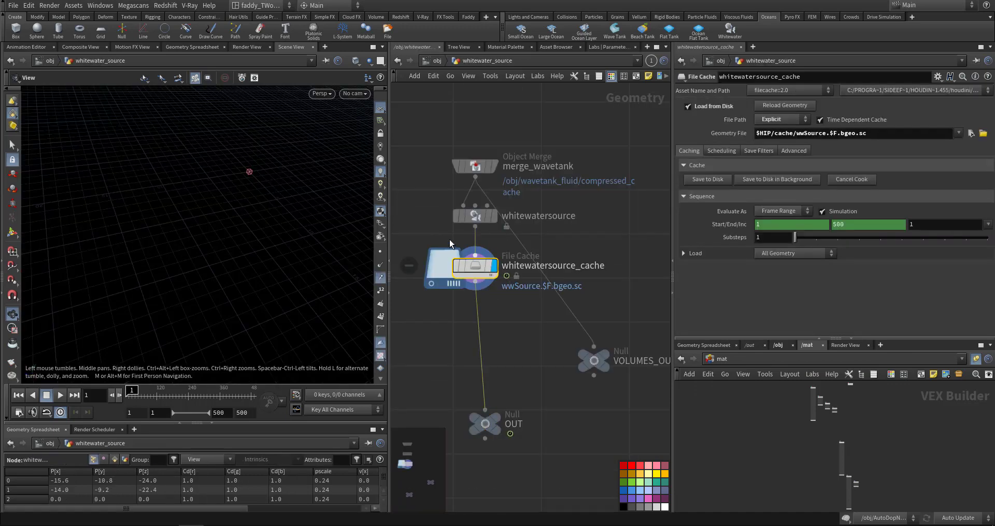
drag(425, 213, 507, 239)
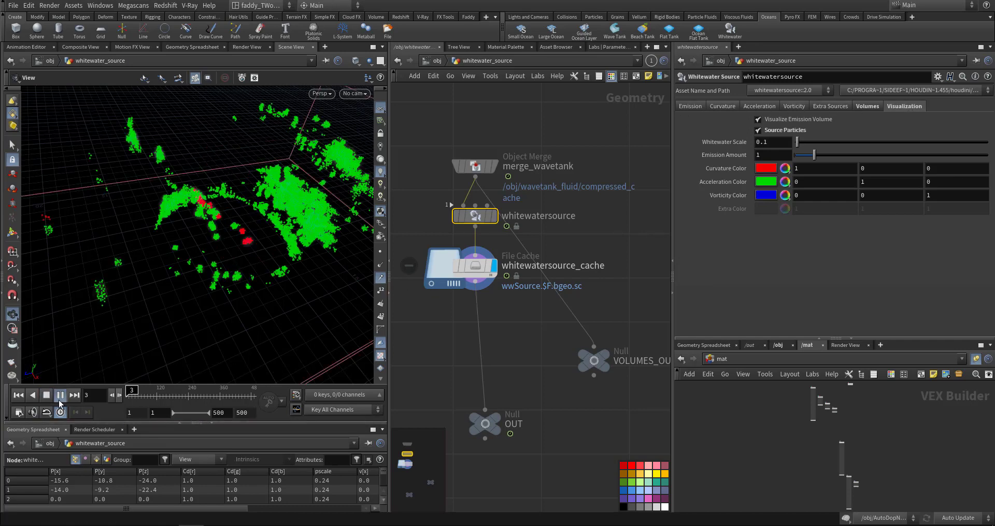
drag(262, 288, 209, 302)
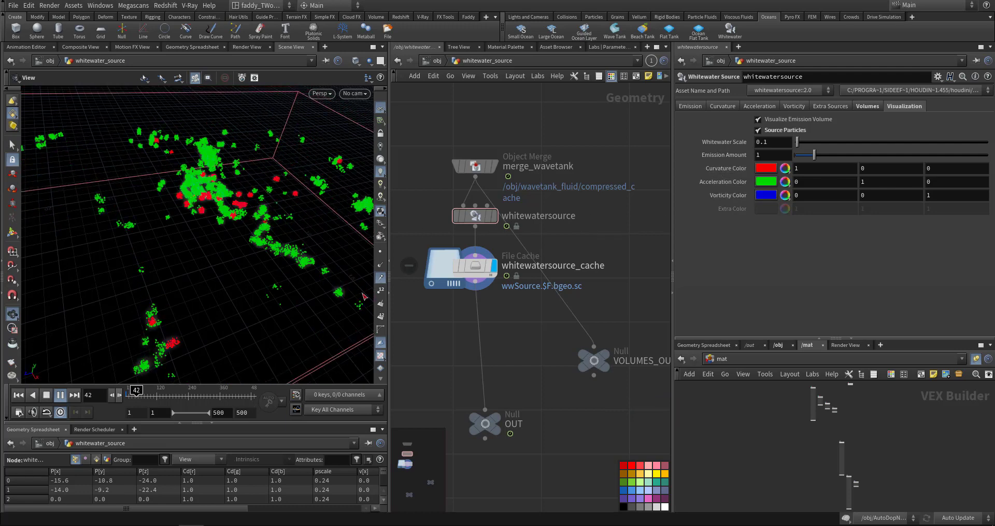
click(19, 396)
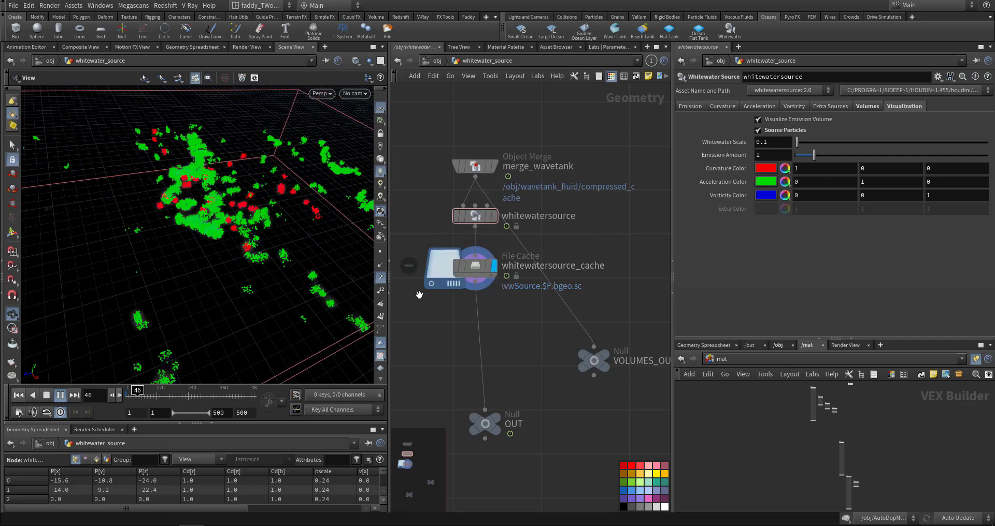
click(437, 62)
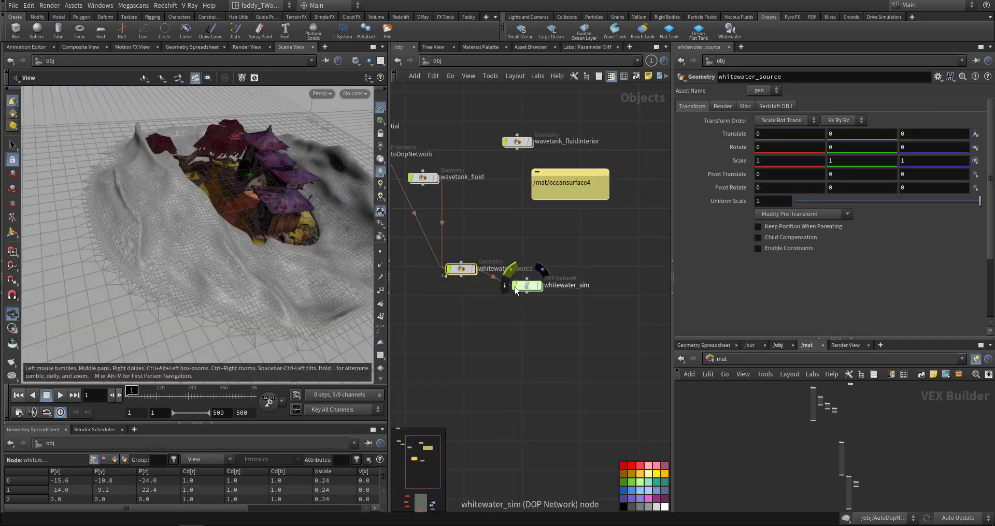
scroll(592, 225, down, 3)
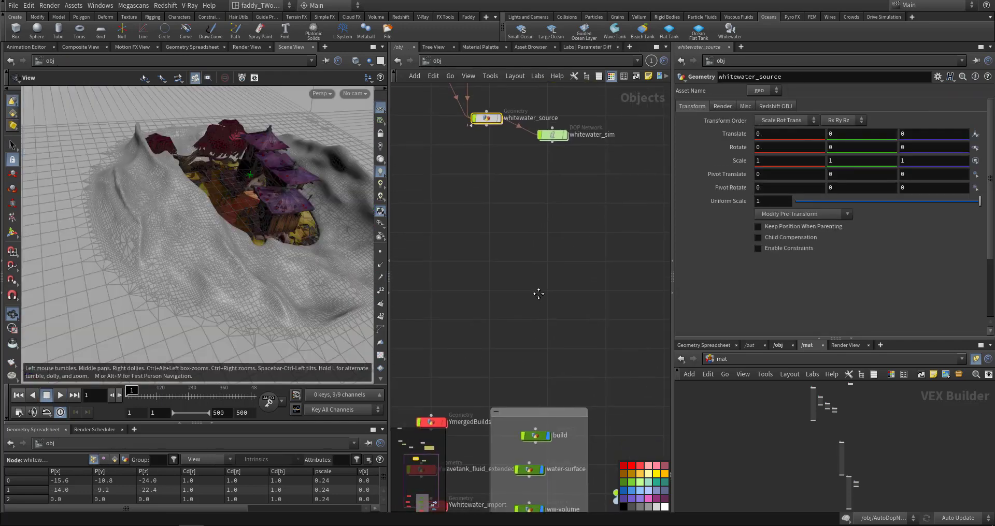
scroll(473, 393, down, 5)
- Enter Ywhitewater_import and view its OUT_KK_POP particles through cam1
double_click(480, 393)
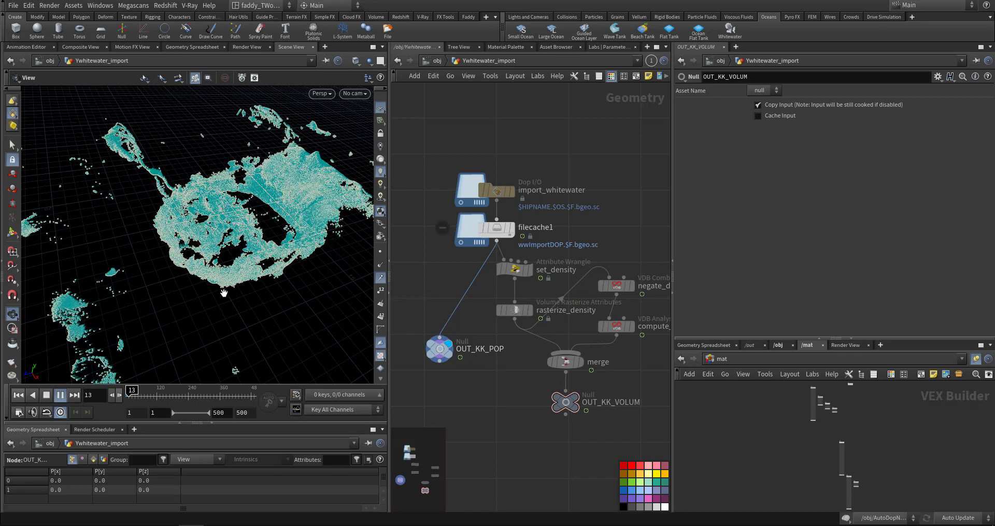
drag(281, 276, 284, 275)
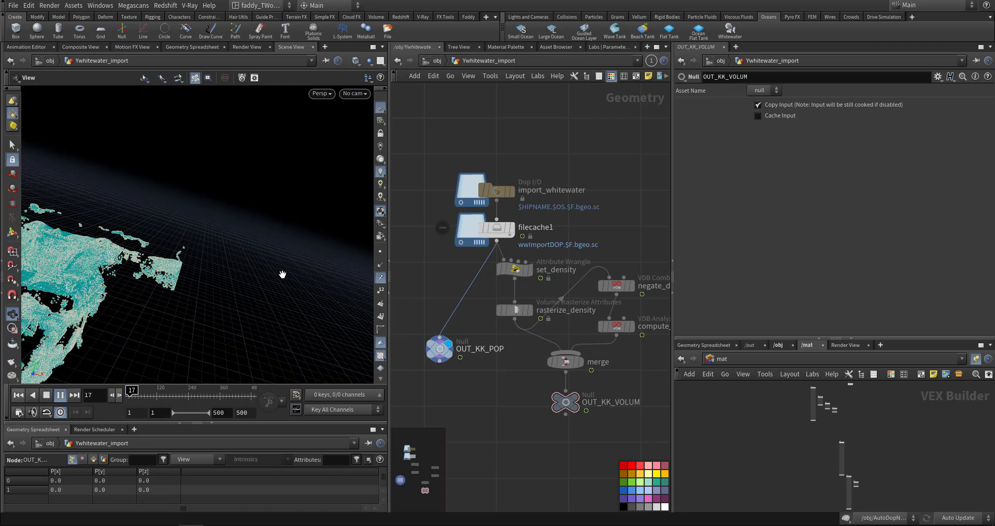
click(357, 94)
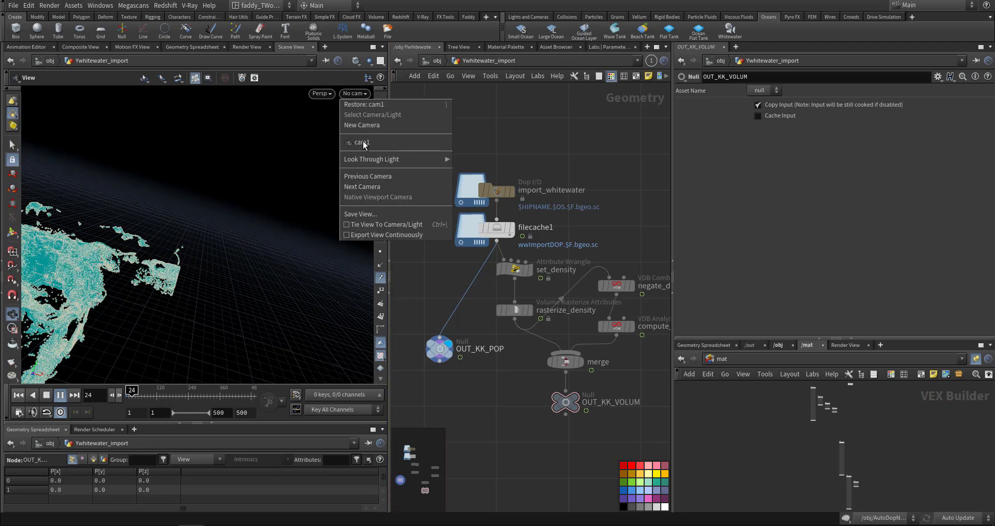
click(363, 141)
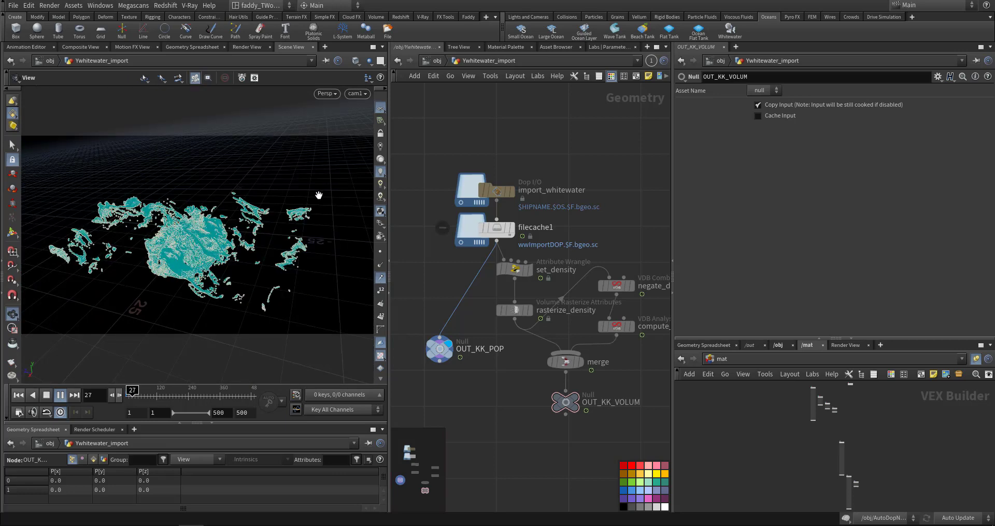